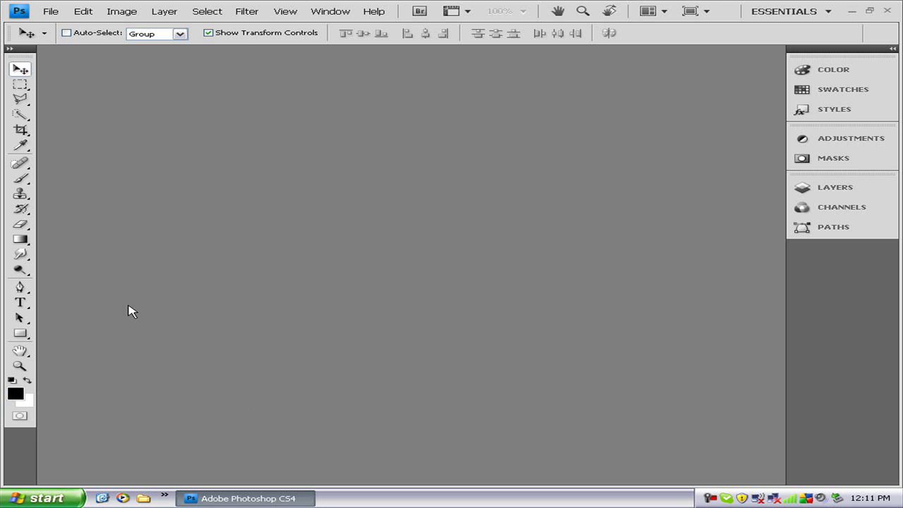
Create a new document named 'skyline', 600 pixels wide by 400 pixels high
{"action": "left_click", "coordinate": [48, 12]}
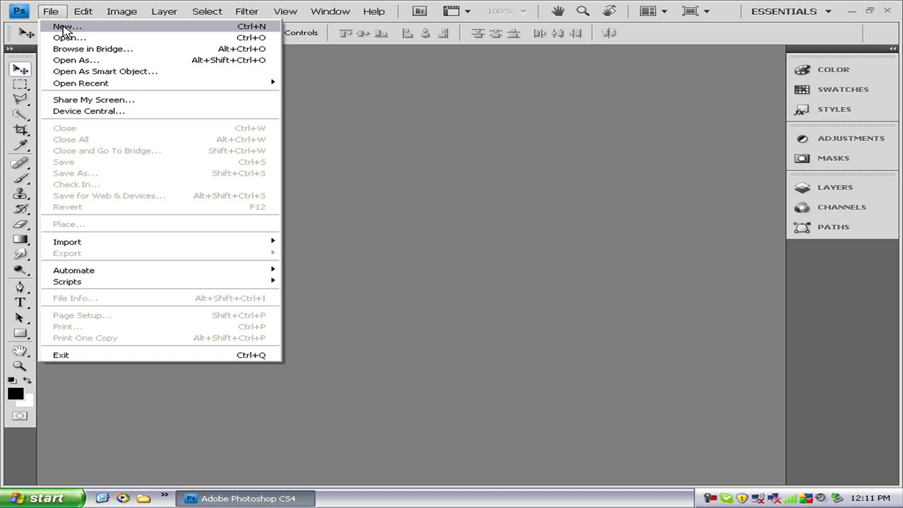
{"action": "left_click", "coordinate": [64, 26]}
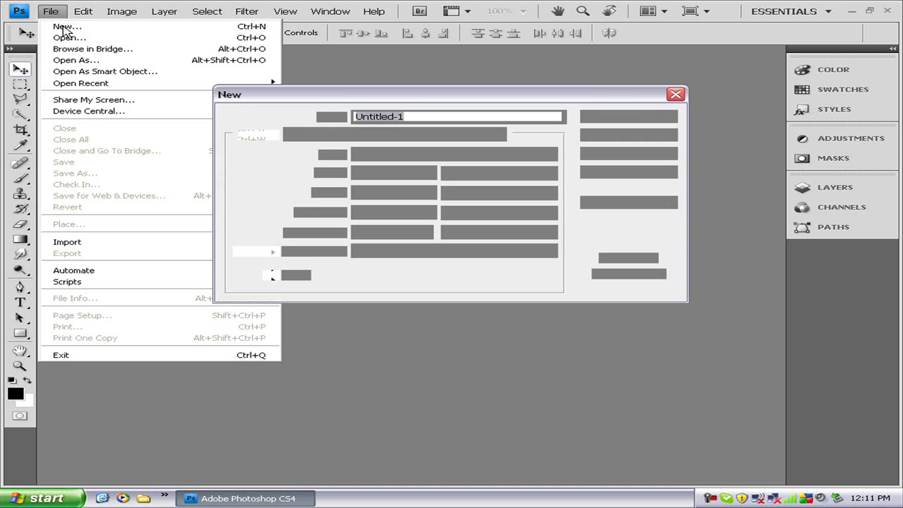
{"action": "type", "text": "skyline"}
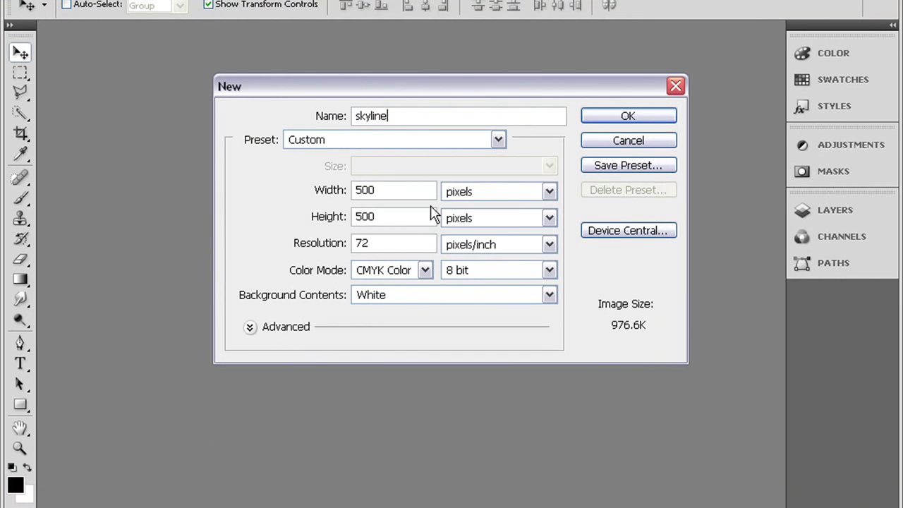
{"action": "left_click", "coordinate": [356, 188]}
{"action": "key", "text": "Delete"}
{"action": "type", "text": "6"}
{"action": "left_click", "coordinate": [356, 216]}
{"action": "key", "text": "Delete"}
{"action": "type", "text": "4"}
{"action": "left_click", "coordinate": [648, 118]}
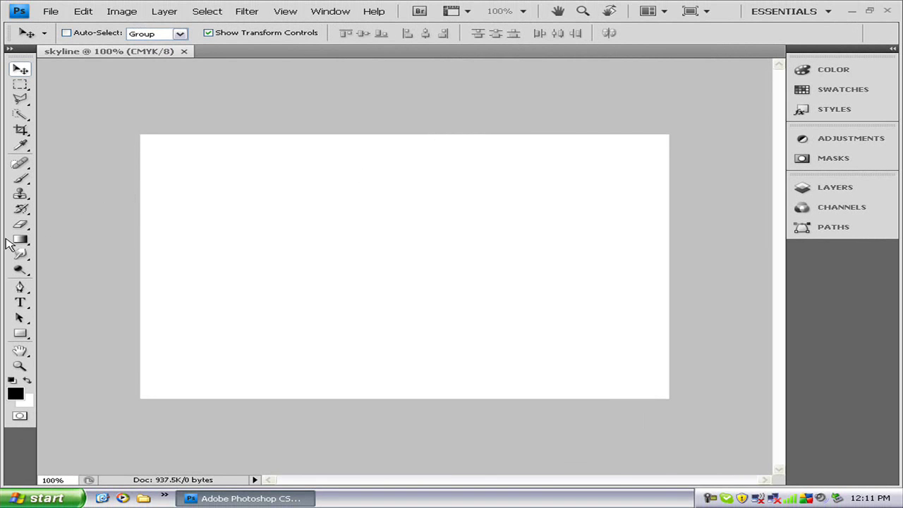
Fill the canvas with a bottom-to-top blue gradient, then undo and redo it once
{"action": "left_click", "coordinate": [20, 241]}
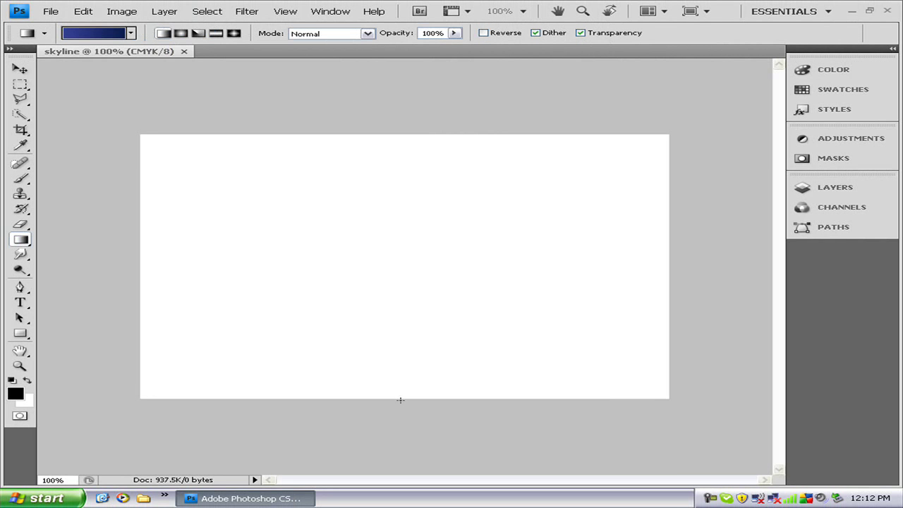
{"action": "left_click_drag", "start_coordinate": [397, 399], "coordinate": [398, 106]}
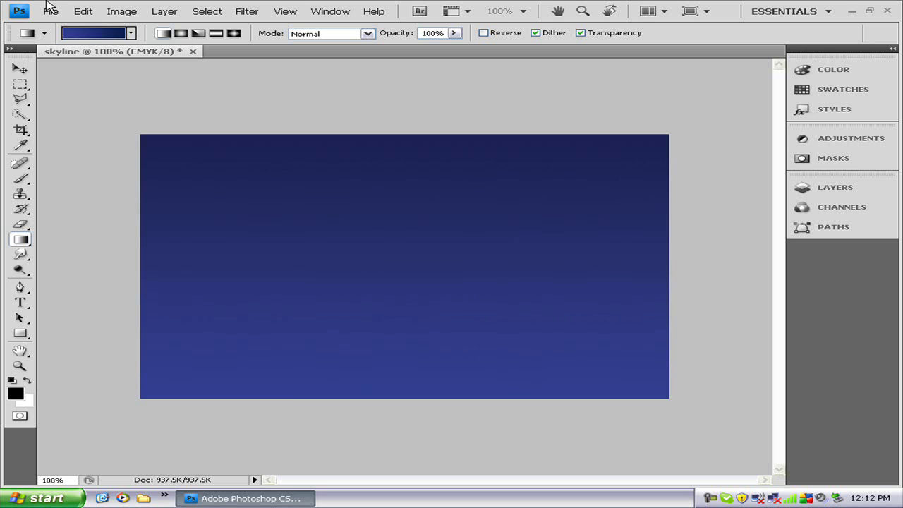
{"action": "left_click", "coordinate": [84, 11]}
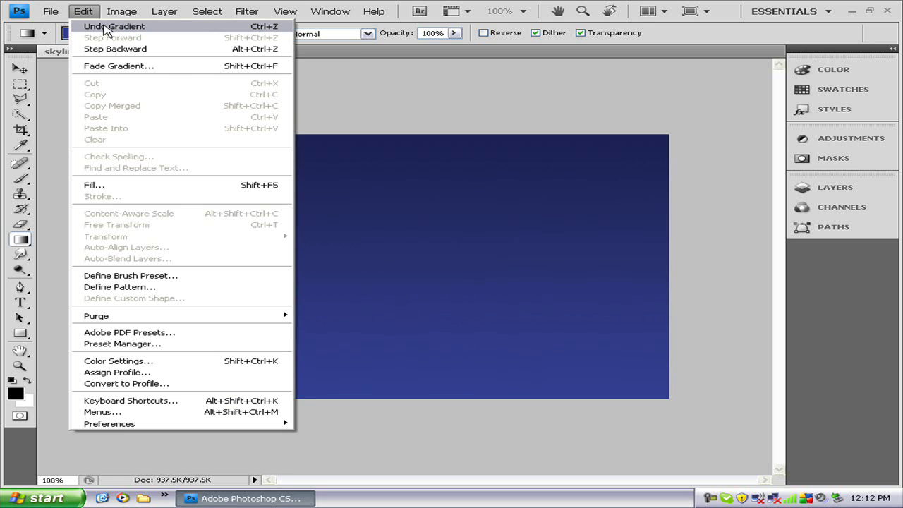
{"action": "left_click", "coordinate": [105, 27]}
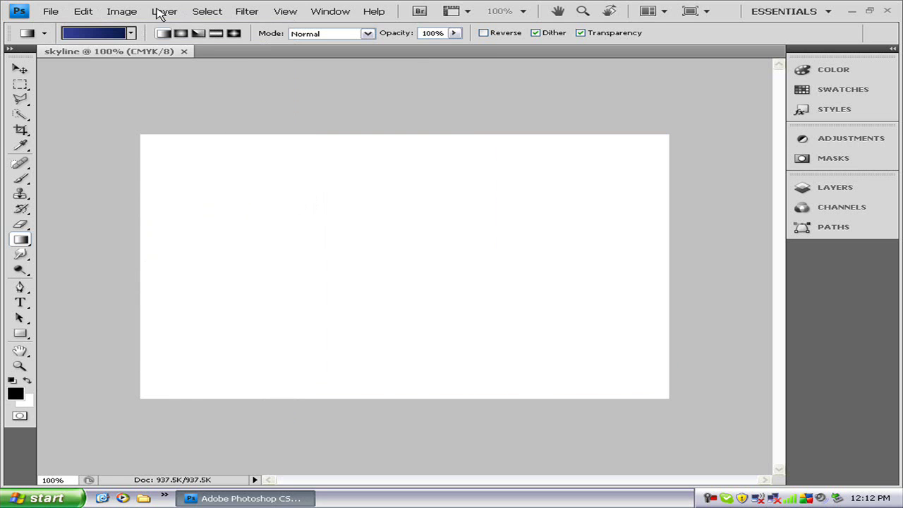
{"action": "left_click", "coordinate": [77, 14]}
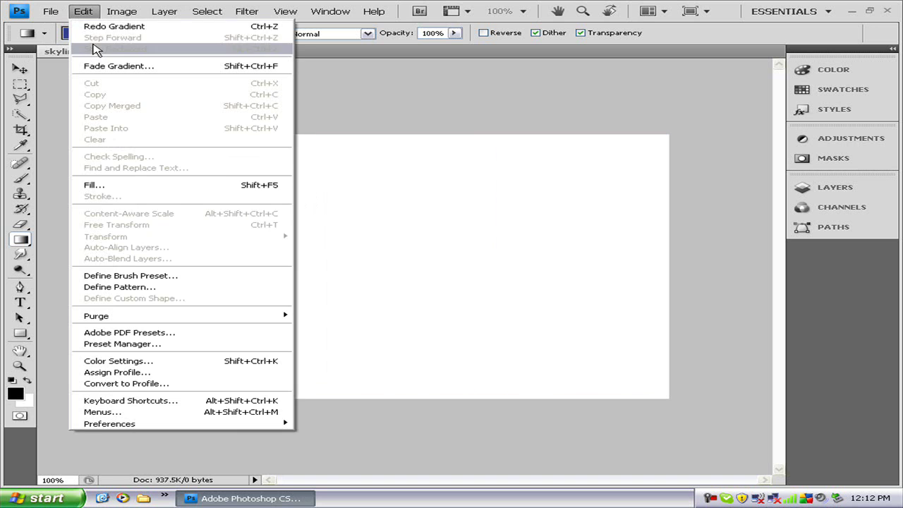
{"action": "left_click", "coordinate": [98, 28]}
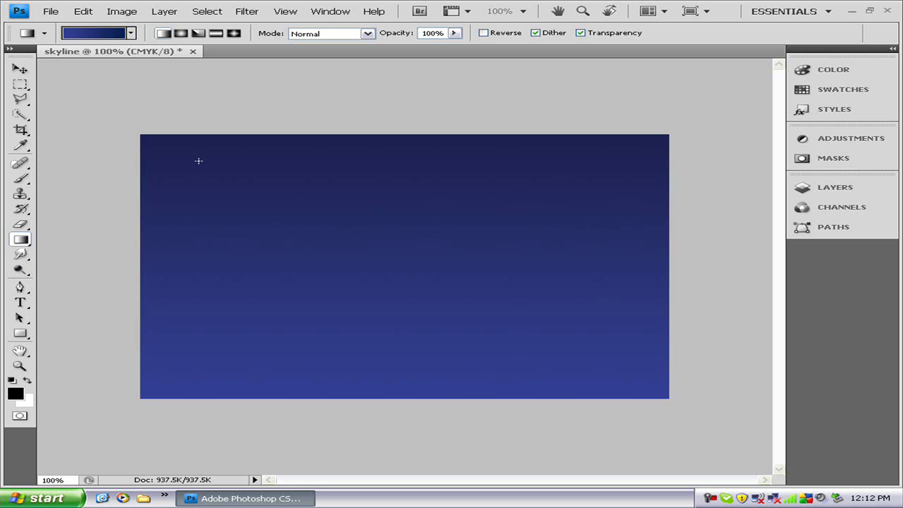
With the Rectangle tool and black as the colour, draw a building at the canvas's left edge
{"action": "left_click", "coordinate": [21, 334]}
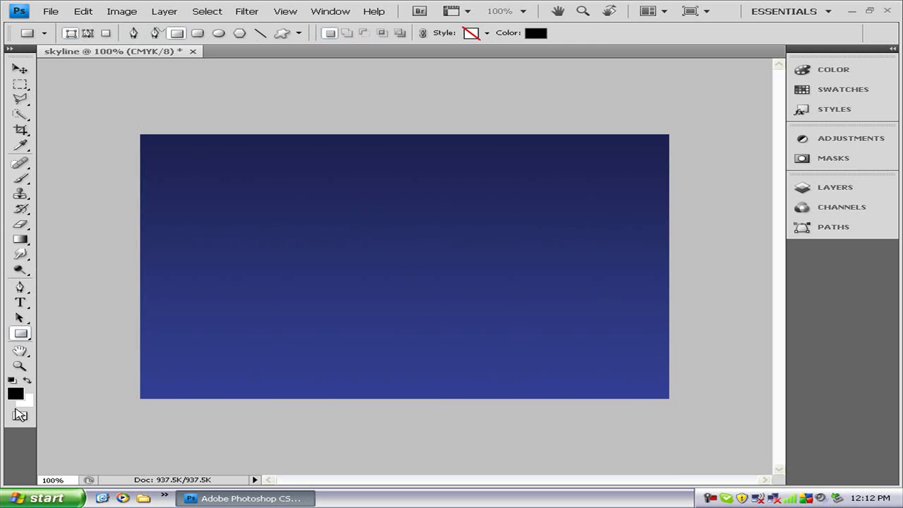
{"action": "left_click", "coordinate": [22, 401]}
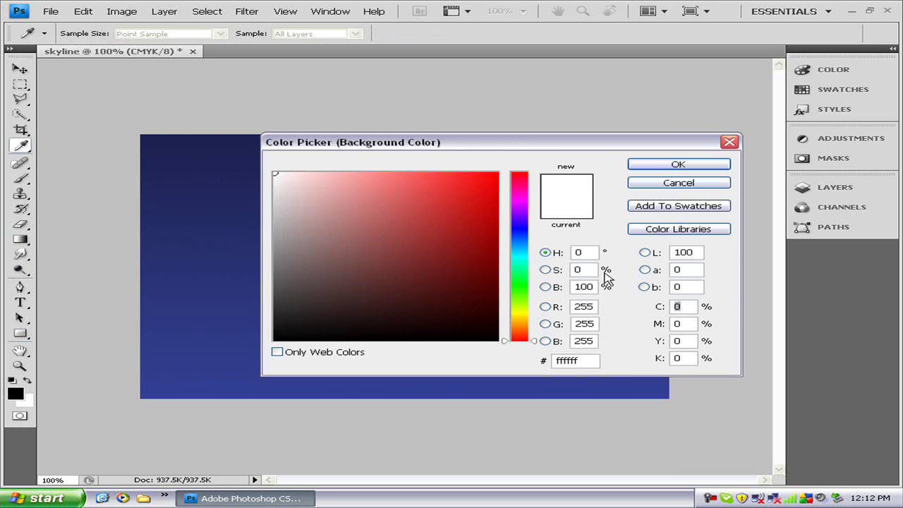
{"action": "left_click", "coordinate": [498, 340]}
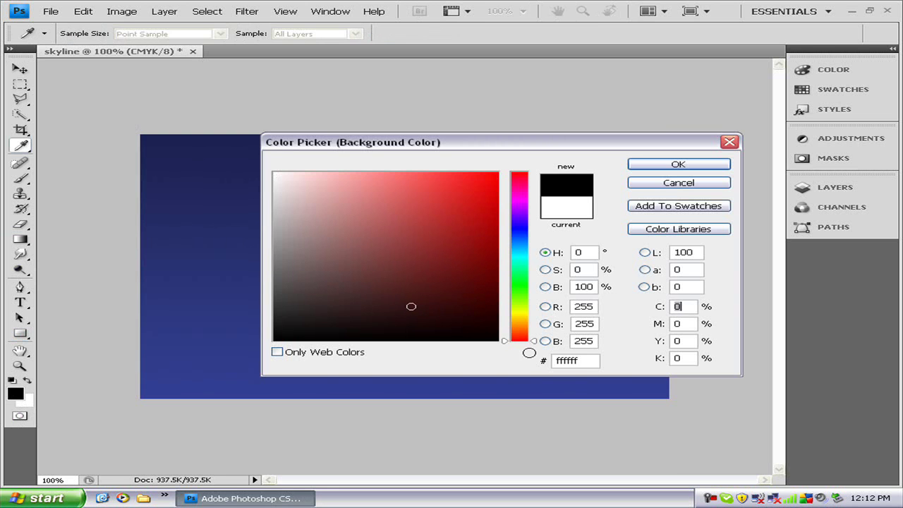
{"action": "left_click", "coordinate": [682, 170]}
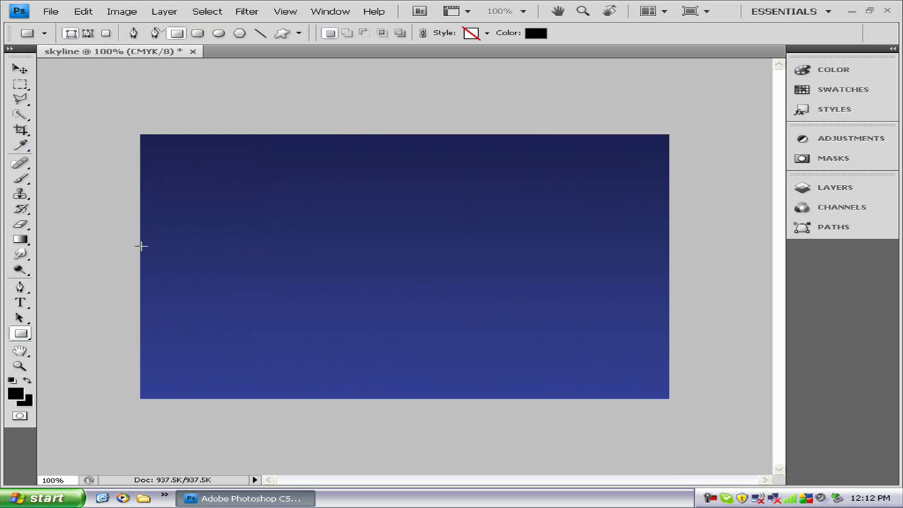
{"action": "left_click_drag", "start_coordinate": [141, 245], "coordinate": [227, 397]}
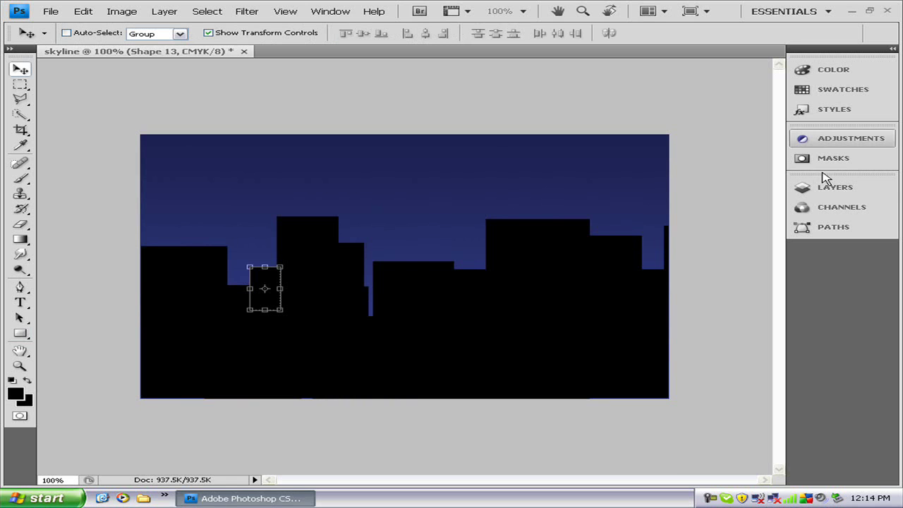
In the Layers panel, select building layers Shape 12 down to Shape 5
{"action": "left_click", "coordinate": [813, 190]}
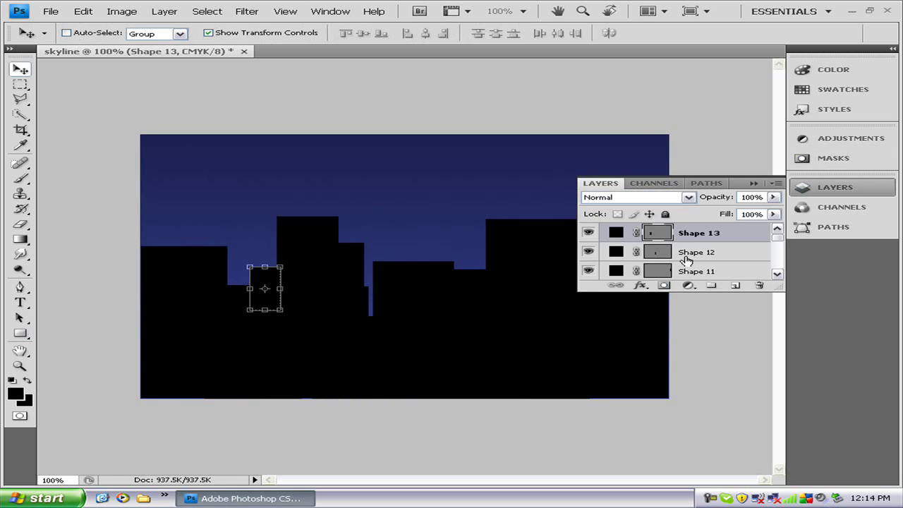
{"action": "left_click", "coordinate": [696, 252], "text": "shift"}
{"action": "left_click", "coordinate": [696, 270], "text": "shift"}
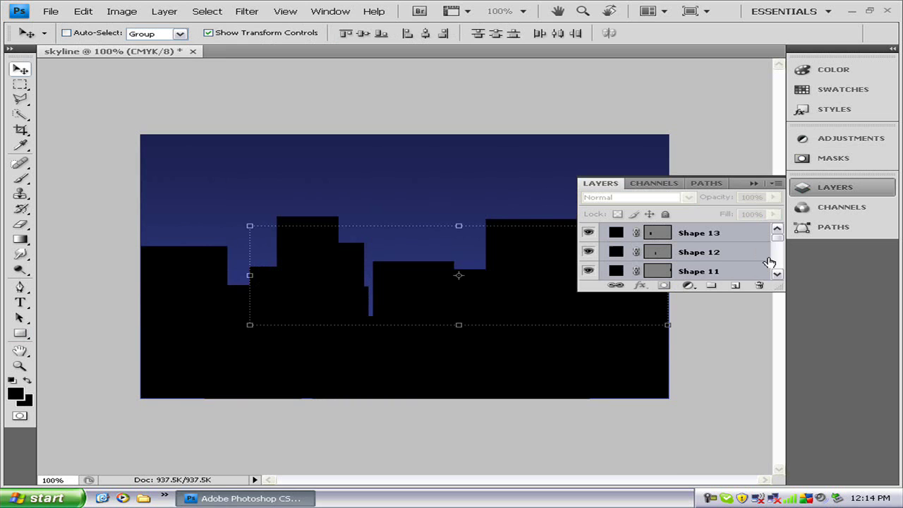
{"action": "left_click", "coordinate": [778, 274]}
{"action": "left_click", "coordinate": [779, 274]}
{"action": "left_click", "coordinate": [778, 274]}
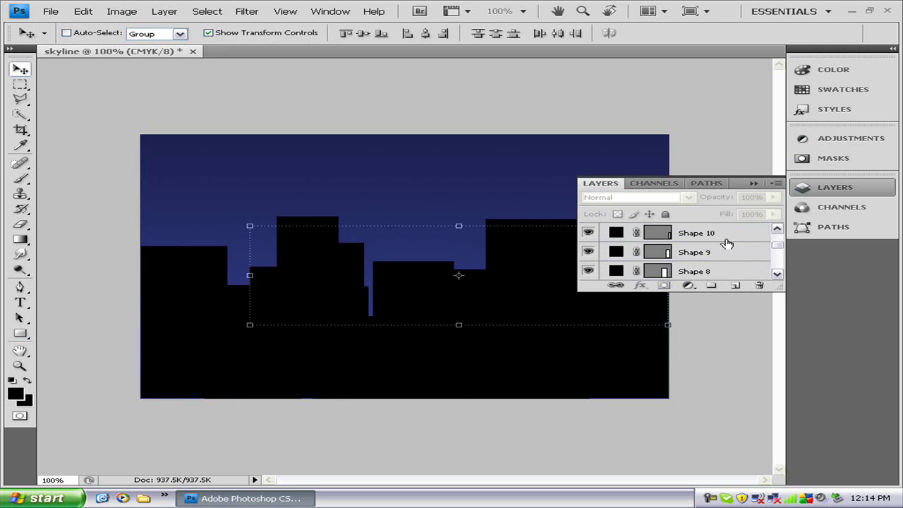
{"action": "left_click", "coordinate": [690, 257], "text": "shift"}
{"action": "left_click", "coordinate": [696, 275], "text": "shift"}
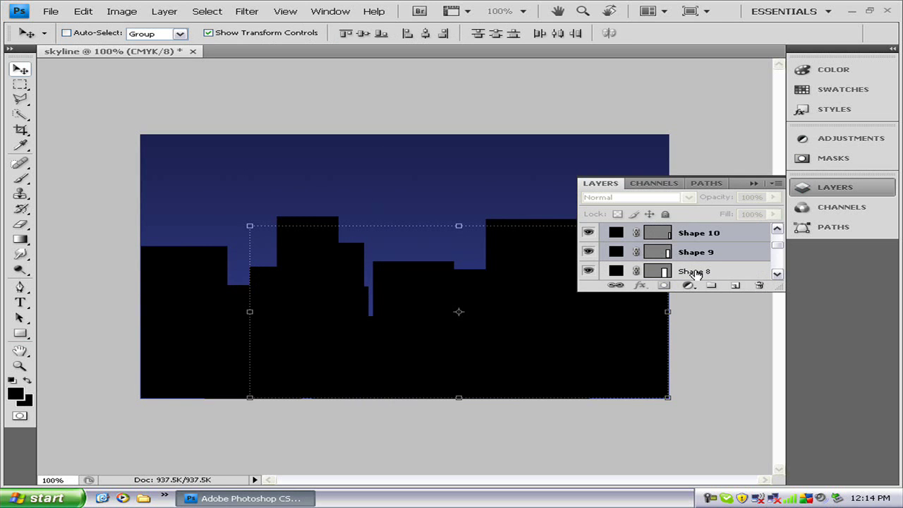
{"action": "left_click", "coordinate": [778, 275]}
{"action": "left_click", "coordinate": [777, 275]}
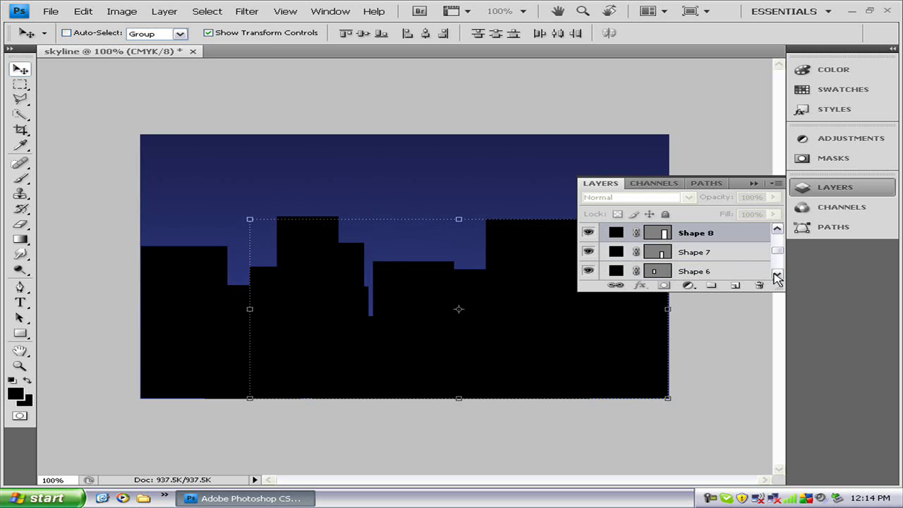
{"action": "left_click", "coordinate": [777, 275]}
{"action": "left_click", "coordinate": [701, 238], "text": "shift"}
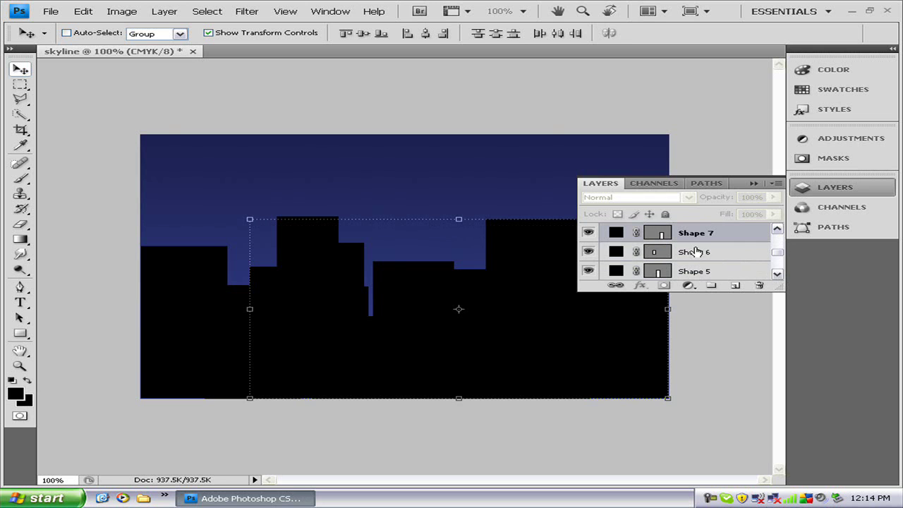
{"action": "left_click", "coordinate": [697, 252], "text": "shift"}
{"action": "left_click", "coordinate": [697, 272], "text": "shift"}
Restart the selection from Shape 7, adding Shapes 6, 8, 9, 12, 11 and 10
{"action": "left_click", "coordinate": [768, 235]}
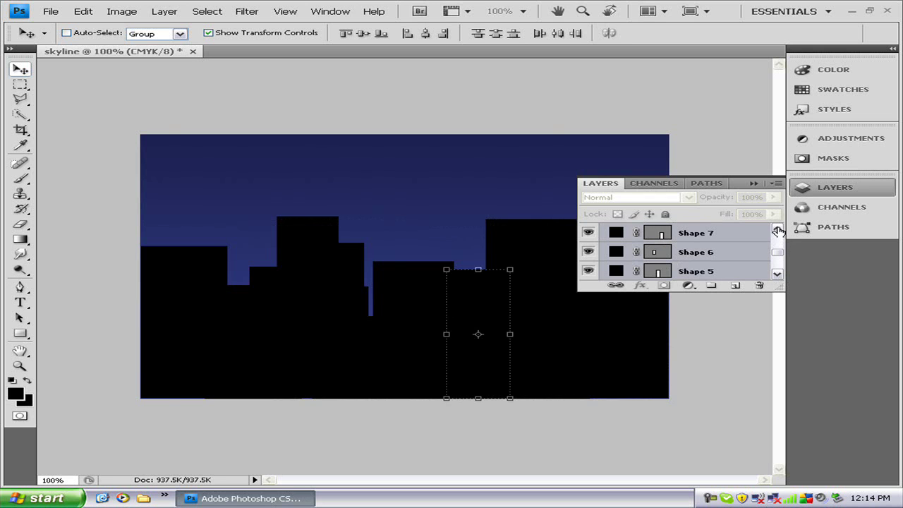
{"action": "left_click", "coordinate": [733, 255], "text": "shift"}
{"action": "left_click", "coordinate": [778, 229]}
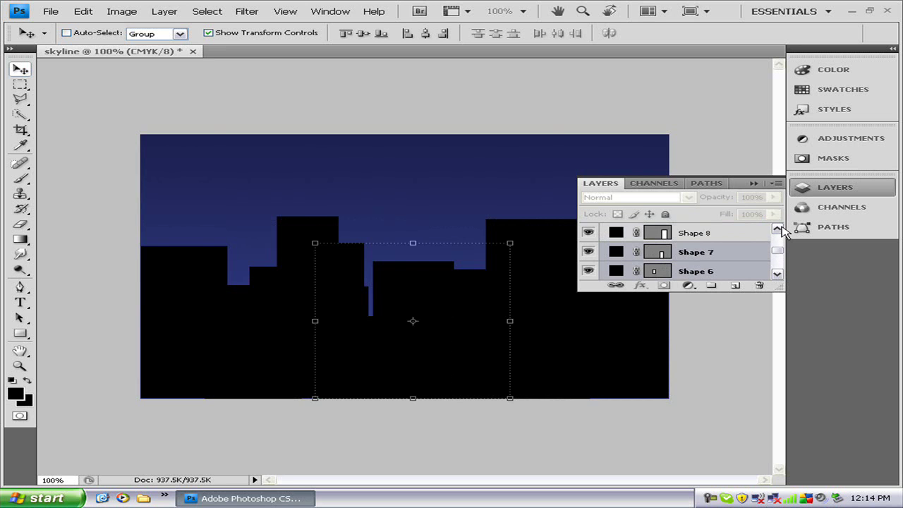
{"action": "left_click", "coordinate": [750, 234], "text": "shift"}
{"action": "left_click", "coordinate": [777, 229]}
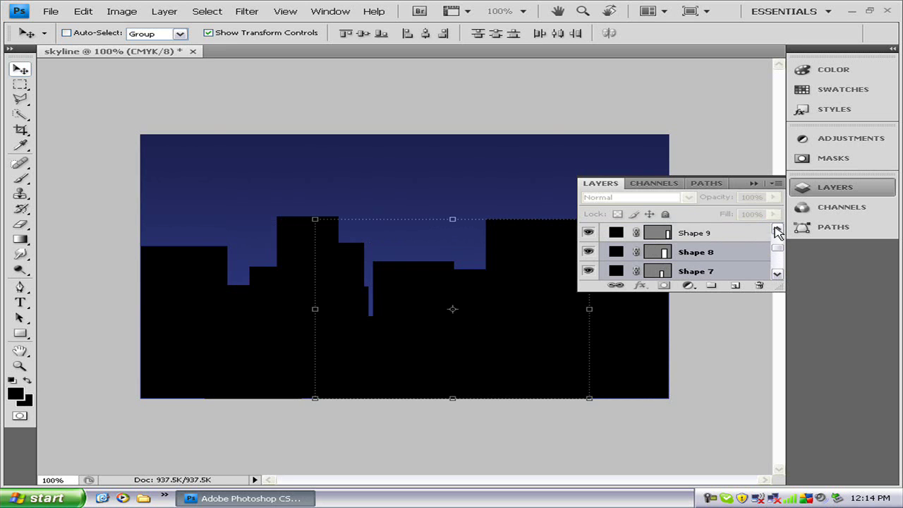
{"action": "left_click", "coordinate": [738, 233], "text": "shift"}
{"action": "left_click", "coordinate": [777, 229]}
{"action": "left_click", "coordinate": [777, 229]}
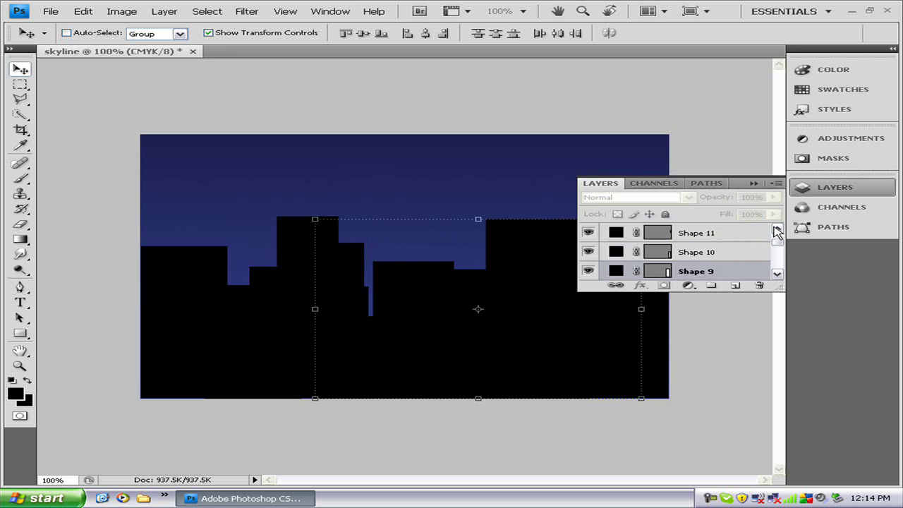
{"action": "left_click", "coordinate": [777, 229]}
{"action": "left_click", "coordinate": [737, 233], "text": "shift"}
{"action": "left_click", "coordinate": [707, 256], "text": "shift"}
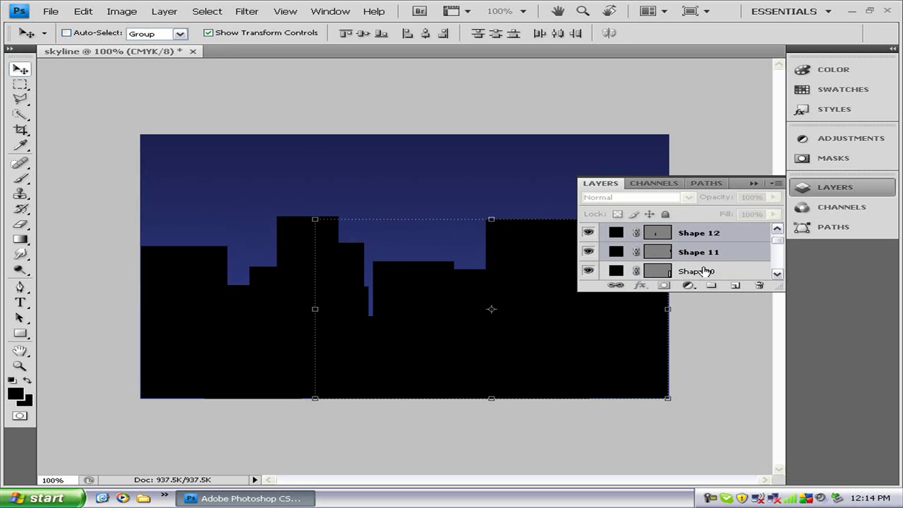
{"action": "left_click", "coordinate": [705, 271], "text": "shift"}
{"action": "left_click", "coordinate": [777, 229]}
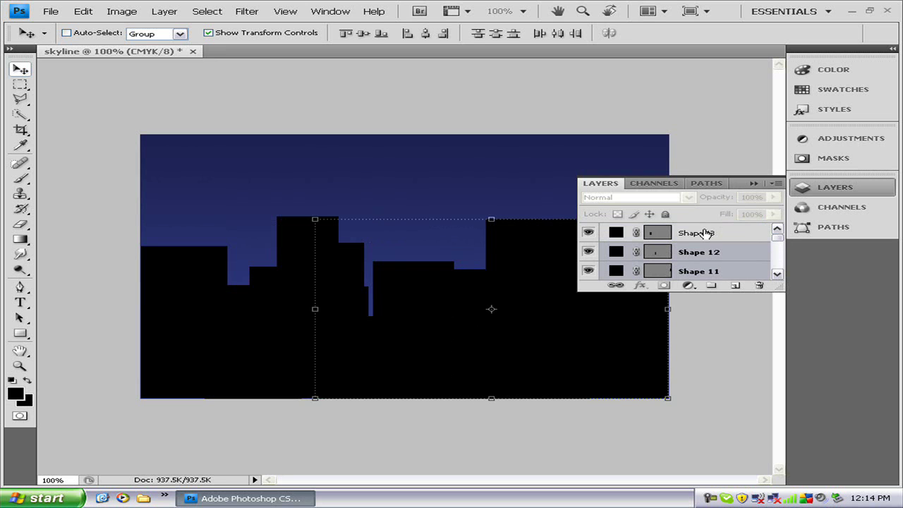
{"action": "left_click", "coordinate": [777, 273]}
{"action": "left_click", "coordinate": [776, 273]}
{"action": "left_click", "coordinate": [776, 273]}
{"action": "left_click", "coordinate": [777, 274]}
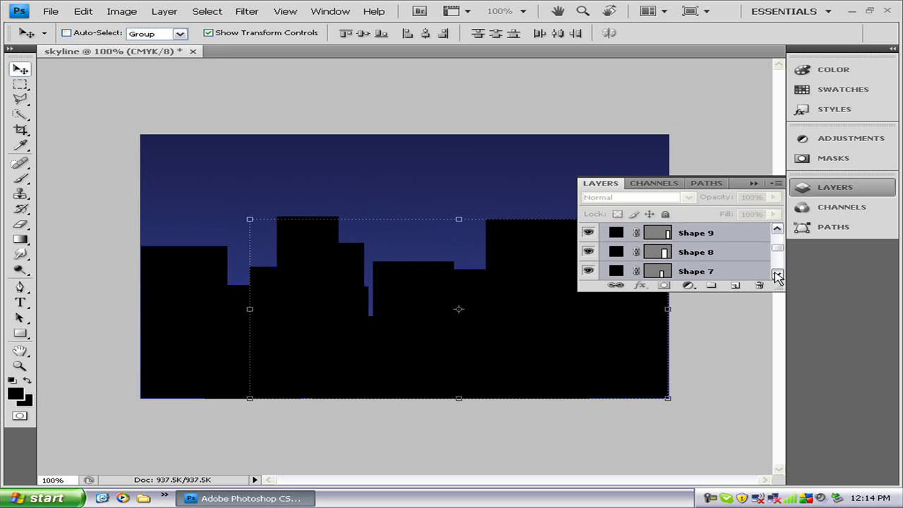
{"action": "left_click", "coordinate": [776, 274]}
{"action": "left_click", "coordinate": [777, 273]}
{"action": "left_click", "coordinate": [777, 274]}
{"action": "left_click", "coordinate": [776, 273]}
Add Shapes 5 through 1 to the selection and merge them into one Shape 13 layer
{"action": "left_click", "coordinate": [705, 236], "text": "shift"}
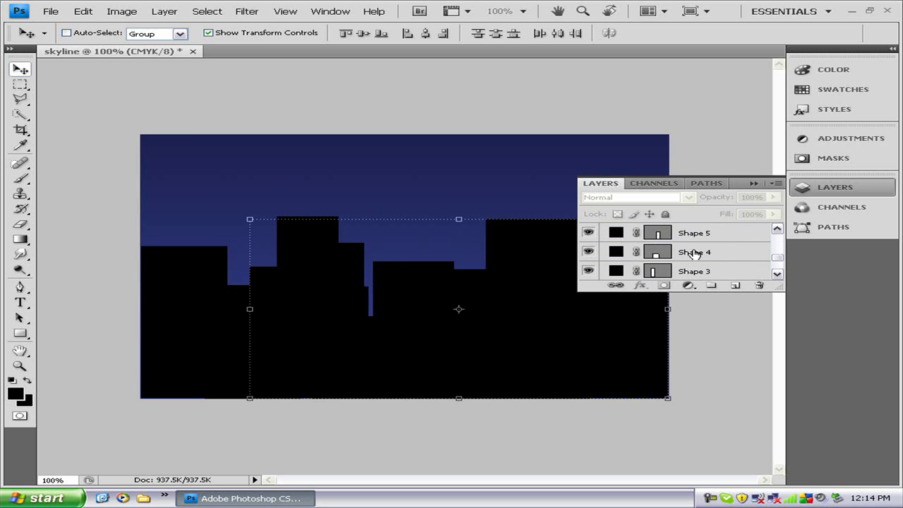
{"action": "left_click", "coordinate": [692, 256], "text": "shift"}
{"action": "left_click", "coordinate": [755, 273], "text": "shift"}
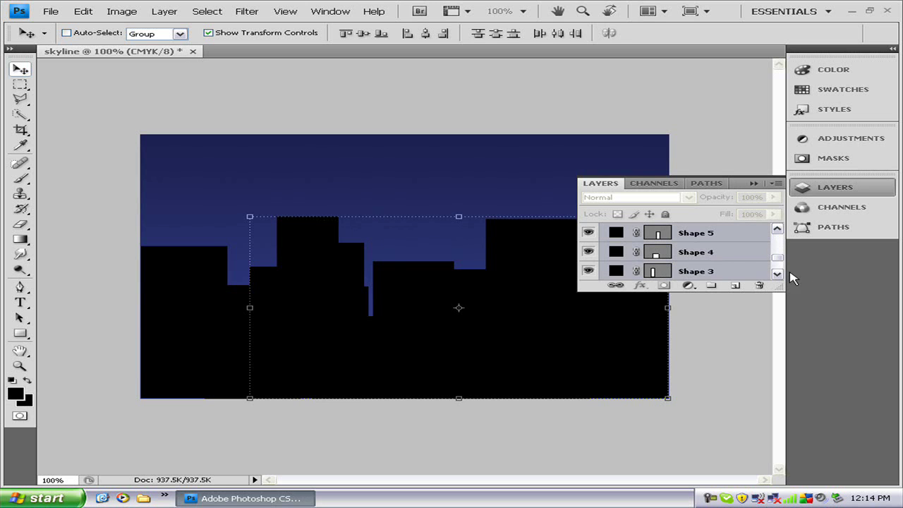
{"action": "left_click", "coordinate": [776, 274]}
{"action": "left_click", "coordinate": [776, 274]}
{"action": "left_click", "coordinate": [715, 256], "text": "shift"}
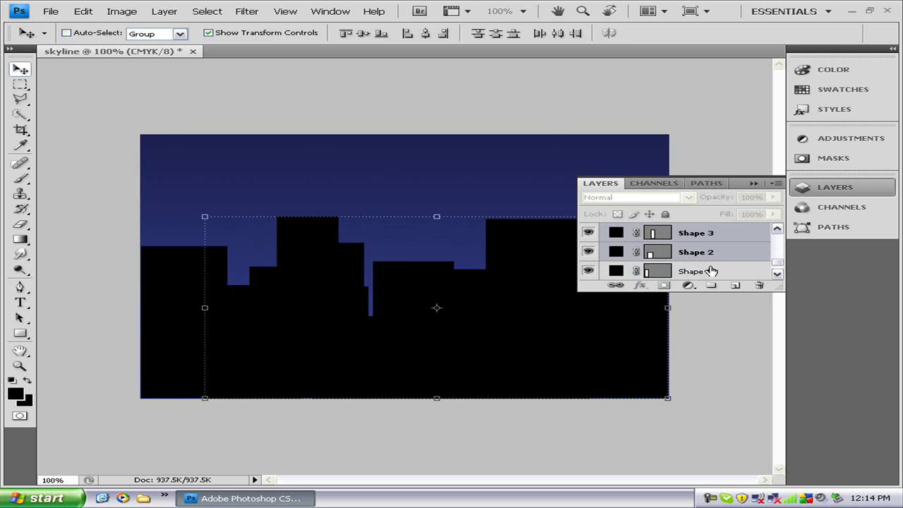
{"action": "left_click", "coordinate": [713, 271], "text": "shift"}
{"action": "right_click", "coordinate": [712, 255]}
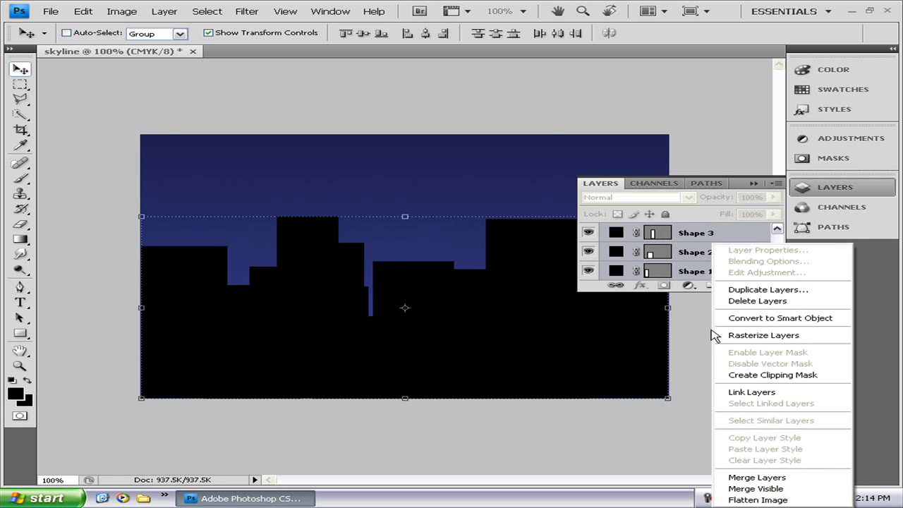
{"action": "left_click", "coordinate": [756, 477]}
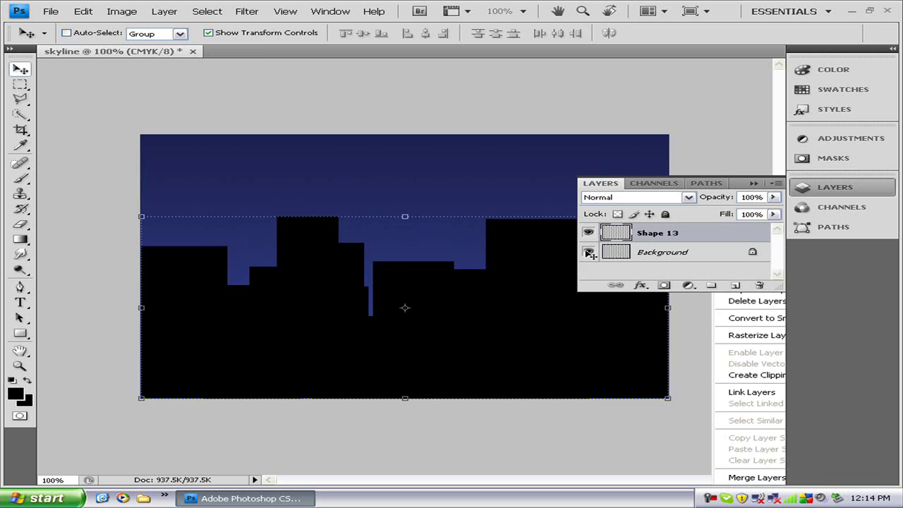
Select the Background layer and add an empty Layer 1 right above it
{"action": "left_click", "coordinate": [700, 260]}
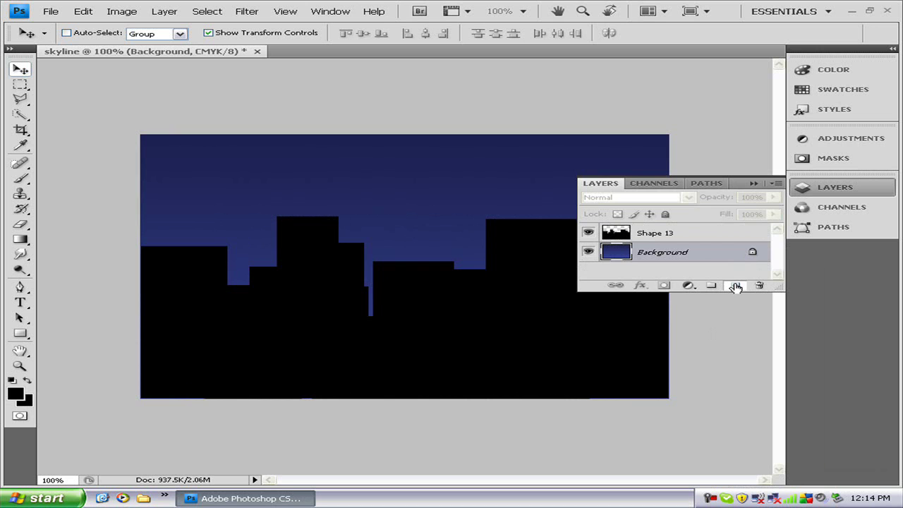
{"action": "left_click", "coordinate": [734, 285]}
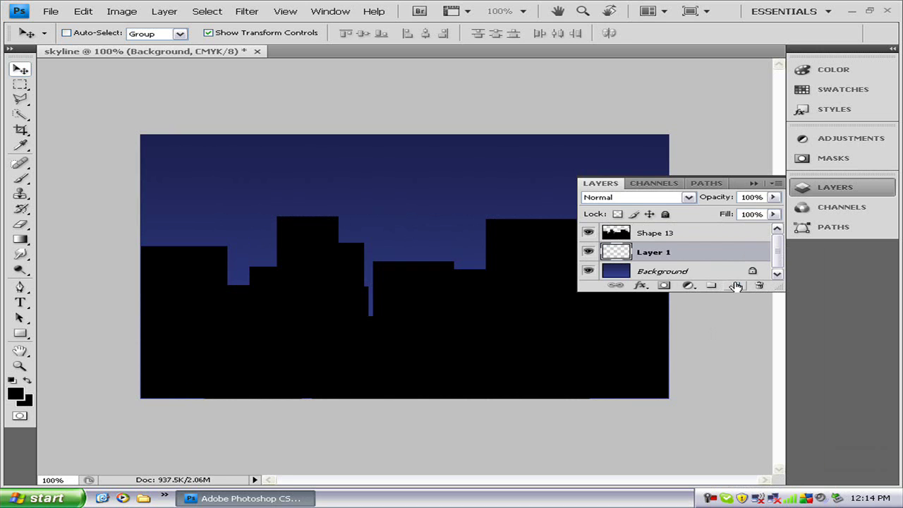
{"action": "left_click", "coordinate": [754, 184]}
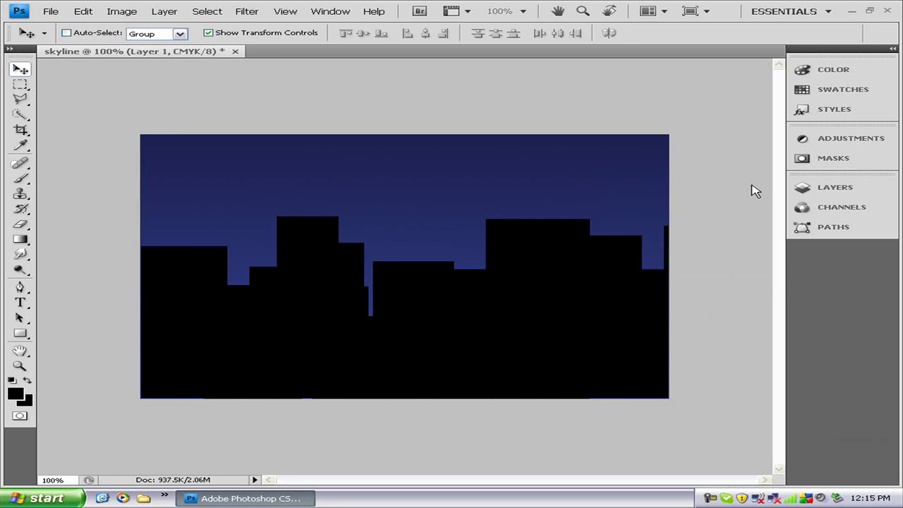
Fill Layer 1 with white from the default colours, then apply Render > Clouds
{"action": "left_click", "coordinate": [13, 380]}
{"action": "left_click", "coordinate": [28, 380]}
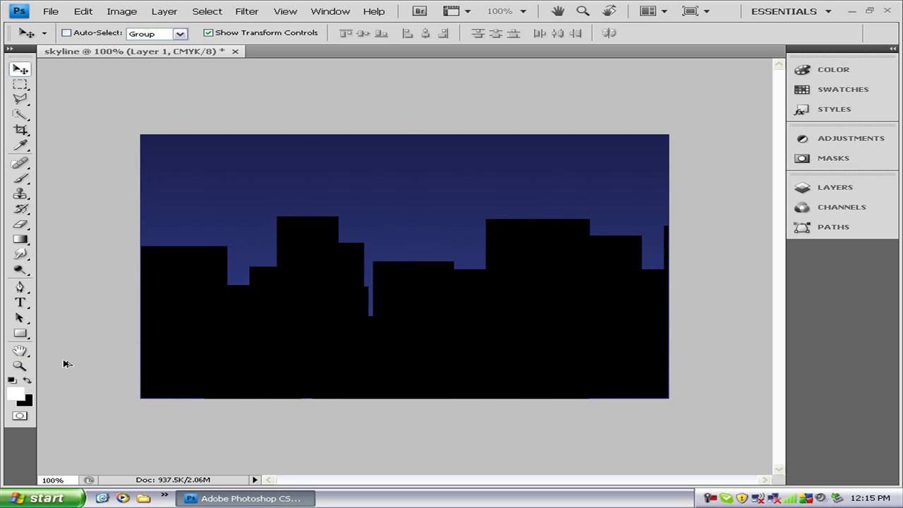
{"action": "key", "text": "alt+BackSpace"}
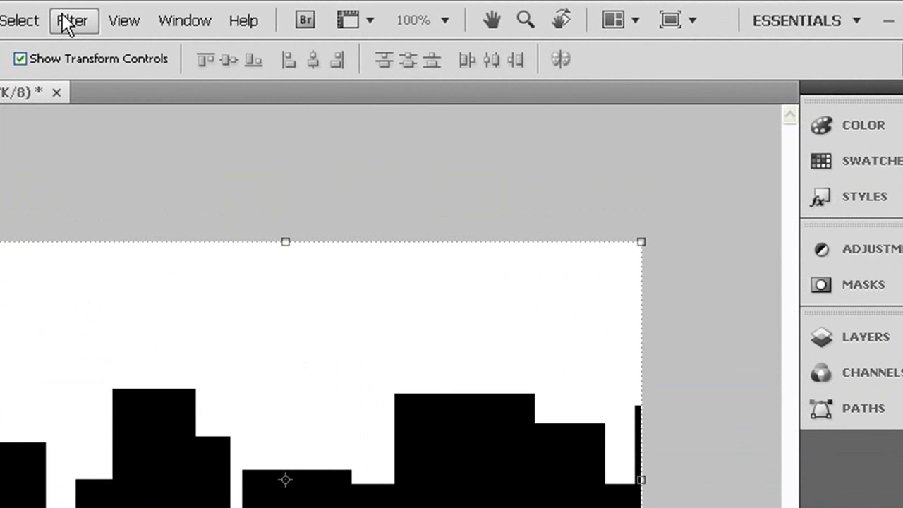
{"action": "left_click", "coordinate": [240, 14]}
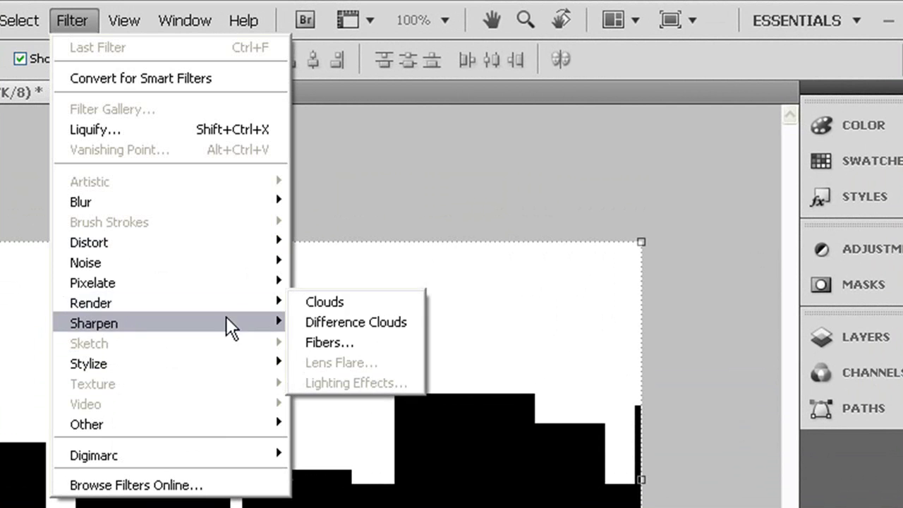
{"action": "left_click", "coordinate": [310, 304]}
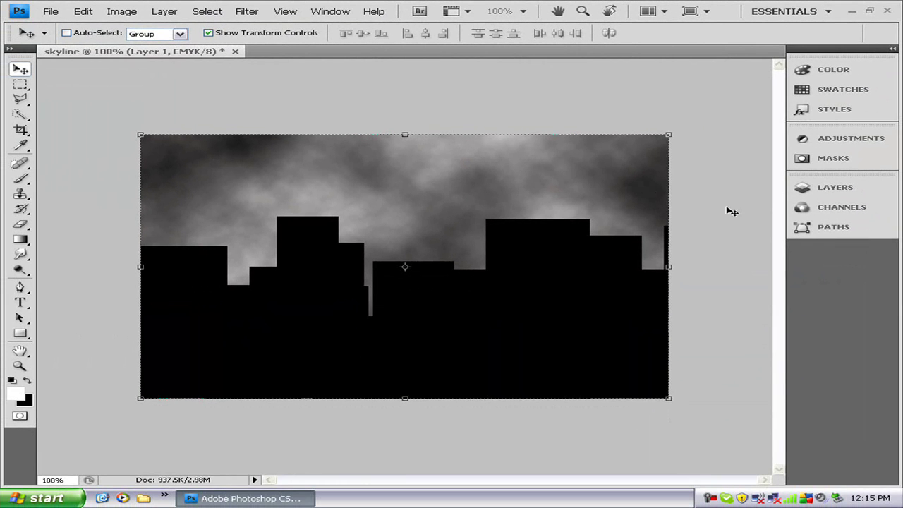
Set Layer 1's opacity to 12% in the Layers panel
{"action": "left_click", "coordinate": [827, 191]}
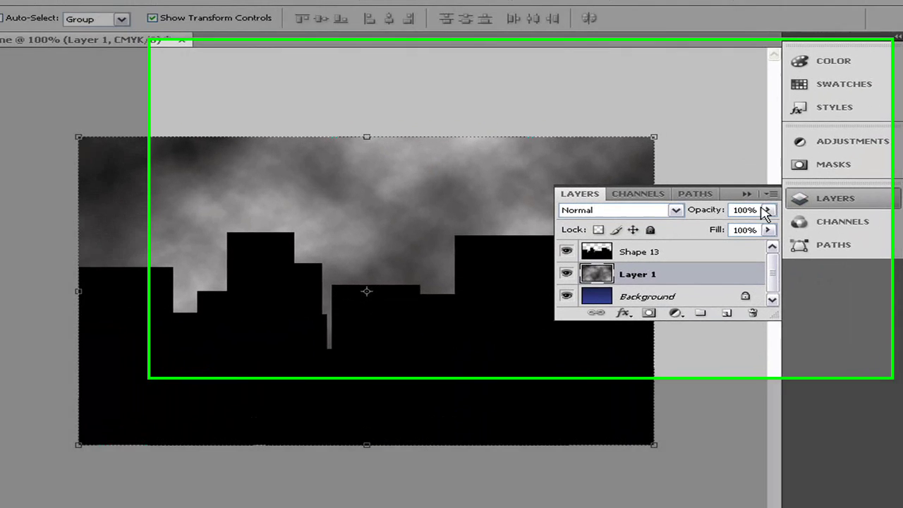
{"action": "left_click", "coordinate": [768, 196]}
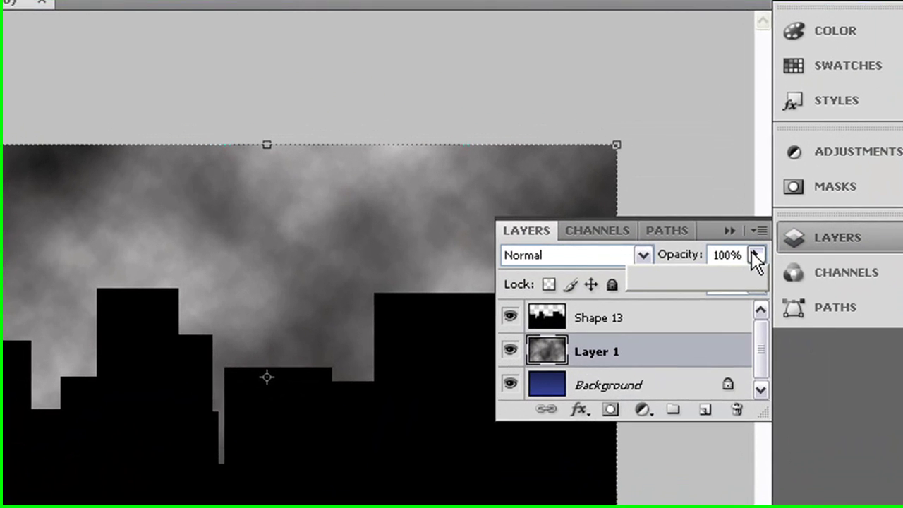
{"action": "left_click_drag", "start_coordinate": [754, 276], "coordinate": [650, 275]}
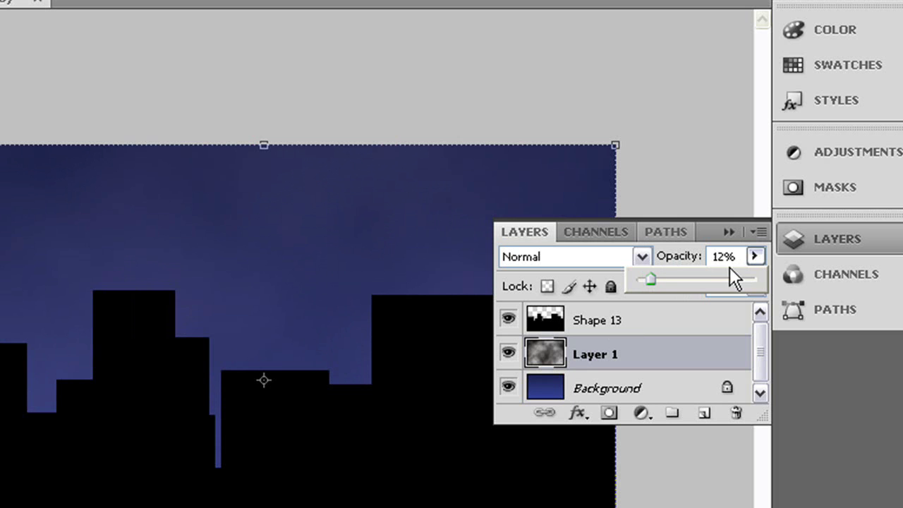
{"action": "left_click", "coordinate": [752, 256]}
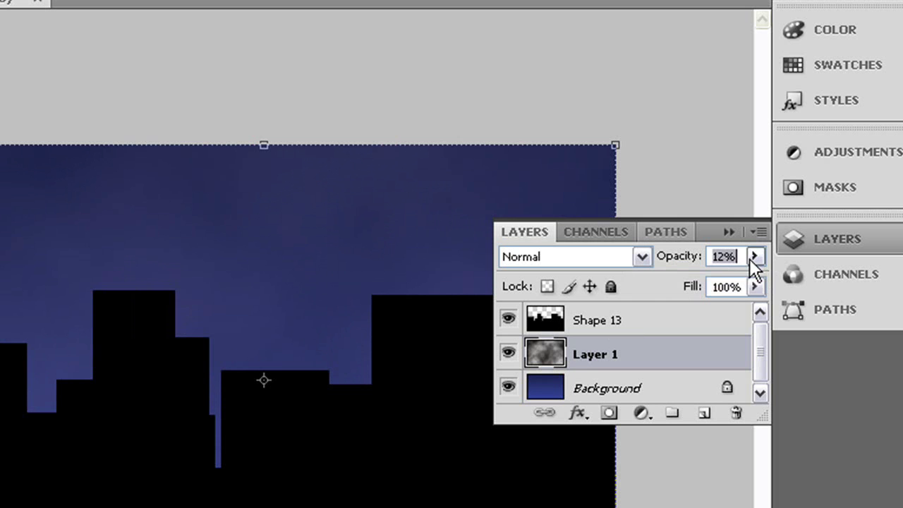
Add a new Layer 2 above Layer 1 and fill it with black
{"action": "left_click", "coordinate": [705, 415]}
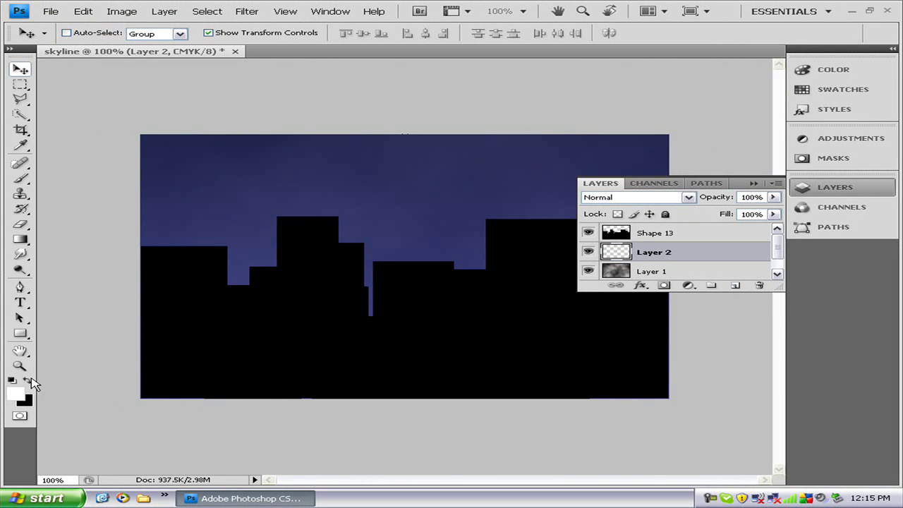
{"action": "left_click", "coordinate": [30, 379]}
{"action": "key", "text": "alt+BackSpace"}
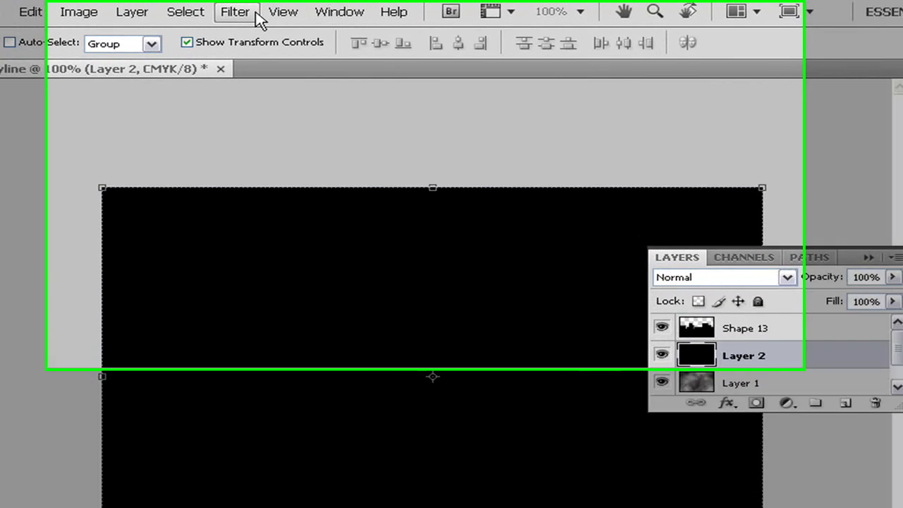
Apply Add Noise to Layer 2 at 100%, monochromatic
{"action": "left_click", "coordinate": [254, 11]}
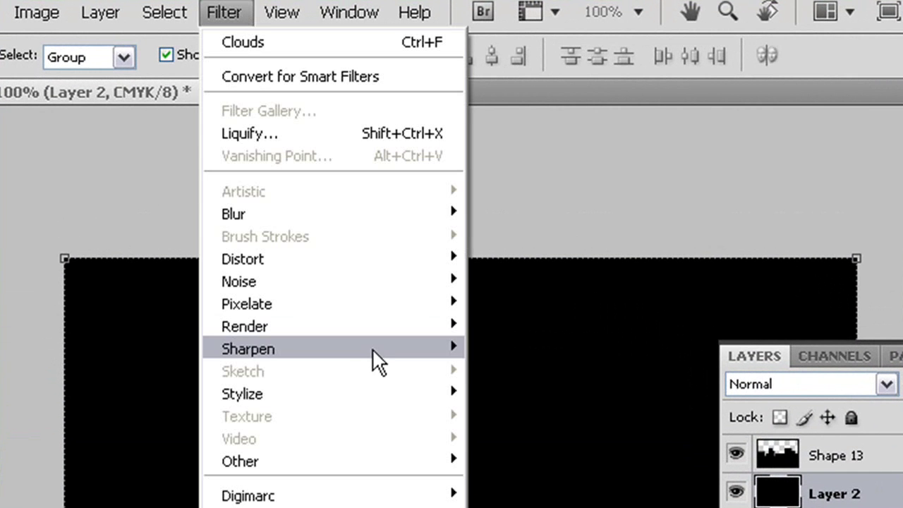
{"action": "mouse_move", "coordinate": [372, 282]}
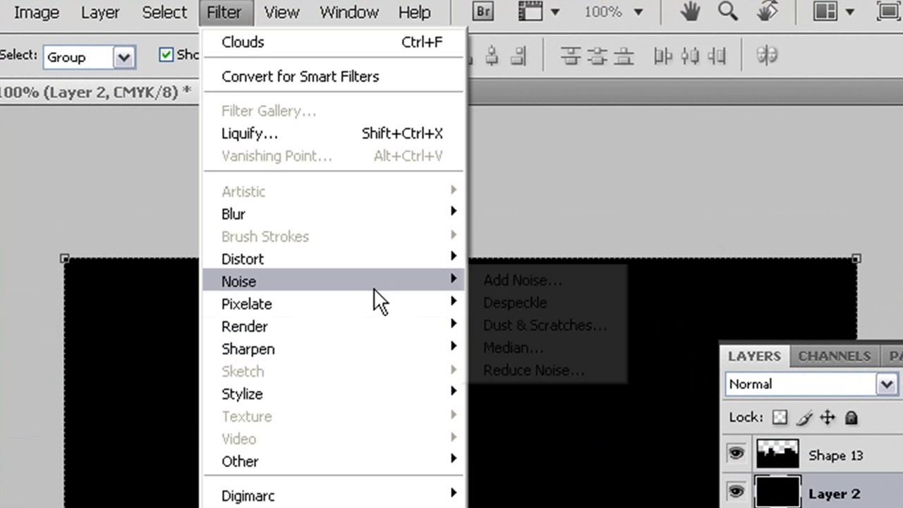
{"action": "left_click", "coordinate": [501, 282]}
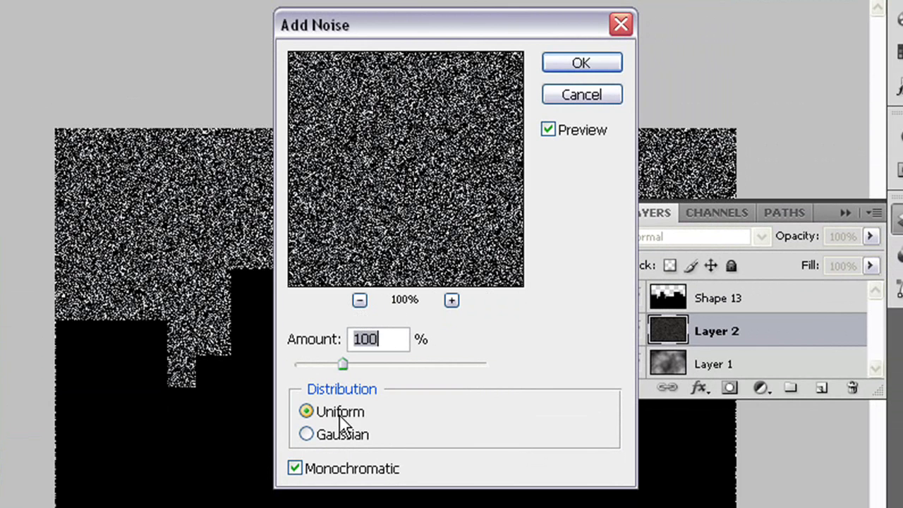
{"action": "left_click", "coordinate": [581, 65]}
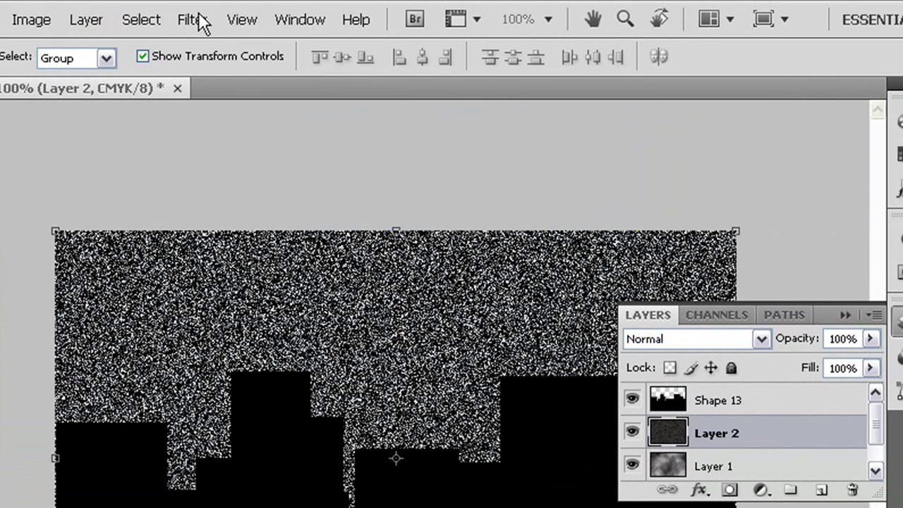
Soften the noise on Layer 2 with Filter > Blur > Blur More
{"action": "left_click", "coordinate": [200, 21]}
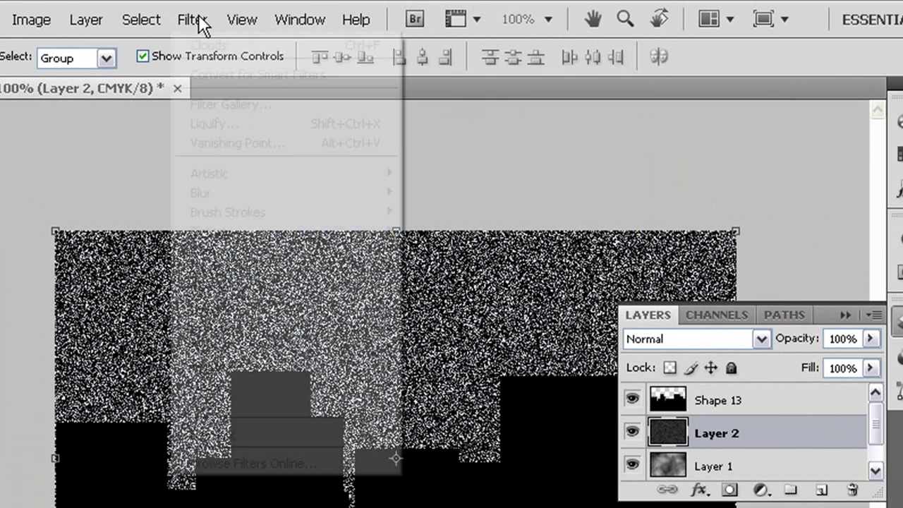
{"action": "left_click", "coordinate": [189, 22]}
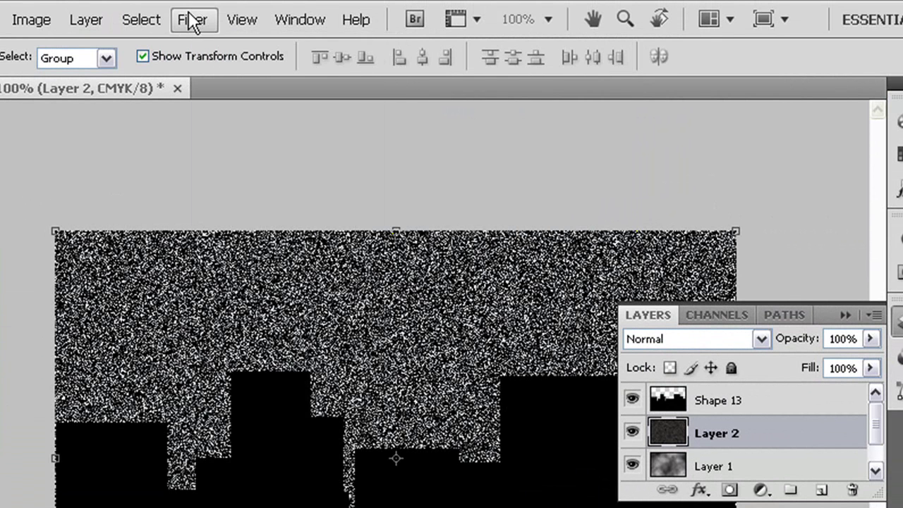
{"action": "left_click", "coordinate": [191, 21]}
{"action": "mouse_move", "coordinate": [223, 192]}
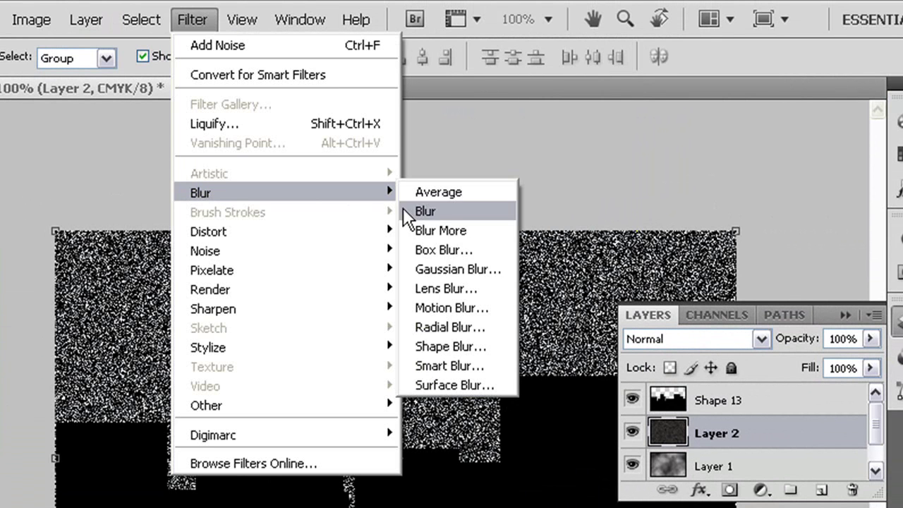
{"action": "left_click", "coordinate": [486, 234]}
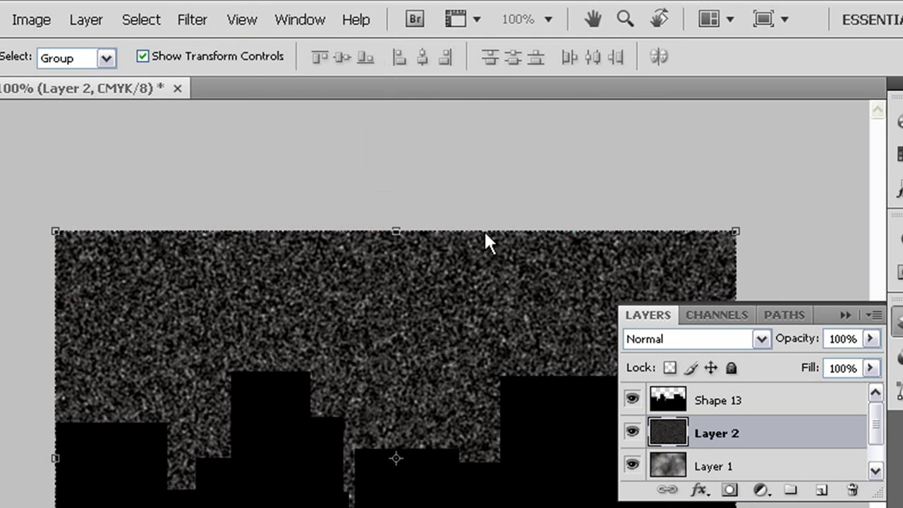
Apply Levels to Layer 2 with the black input raised to 143
{"action": "left_click", "coordinate": [36, 21]}
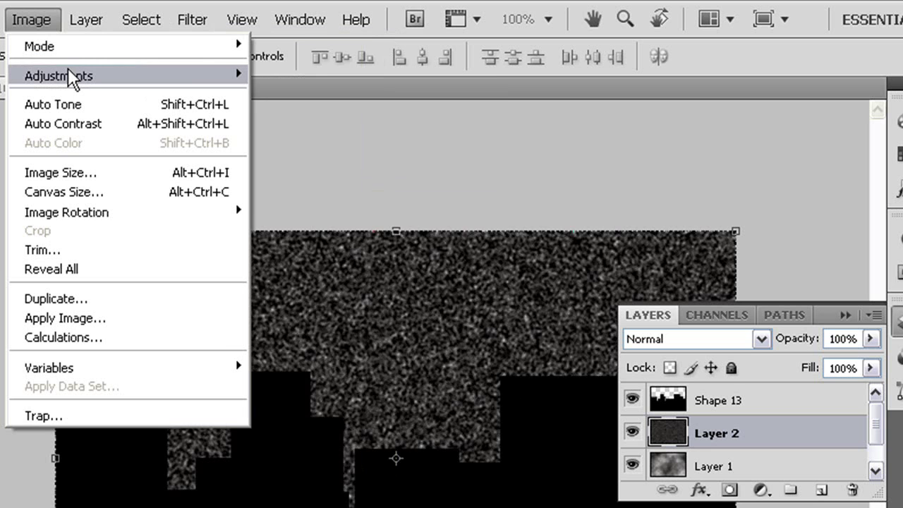
{"action": "mouse_move", "coordinate": [71, 78]}
{"action": "left_click", "coordinate": [286, 94]}
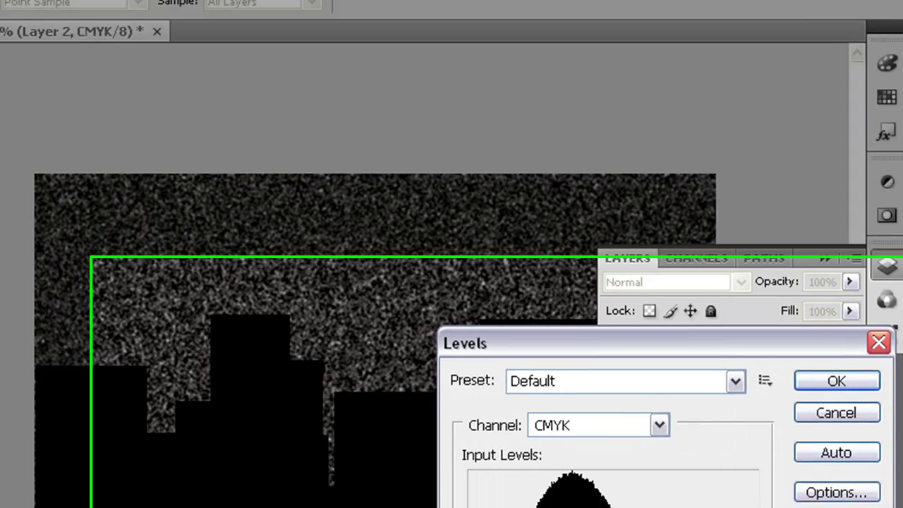
{"action": "left_click_drag", "start_coordinate": [487, 507], "coordinate": [492, 507]}
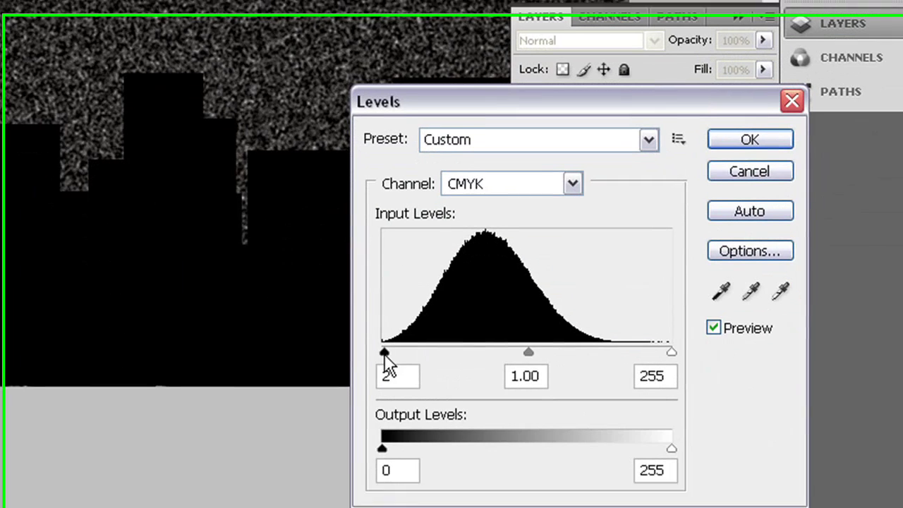
{"action": "left_click_drag", "start_coordinate": [385, 355], "coordinate": [537, 331]}
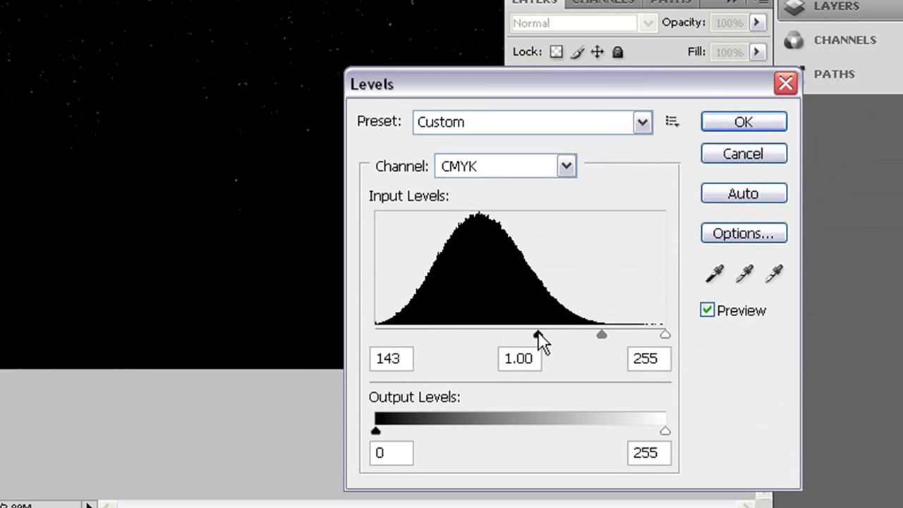
{"action": "left_click", "coordinate": [741, 124]}
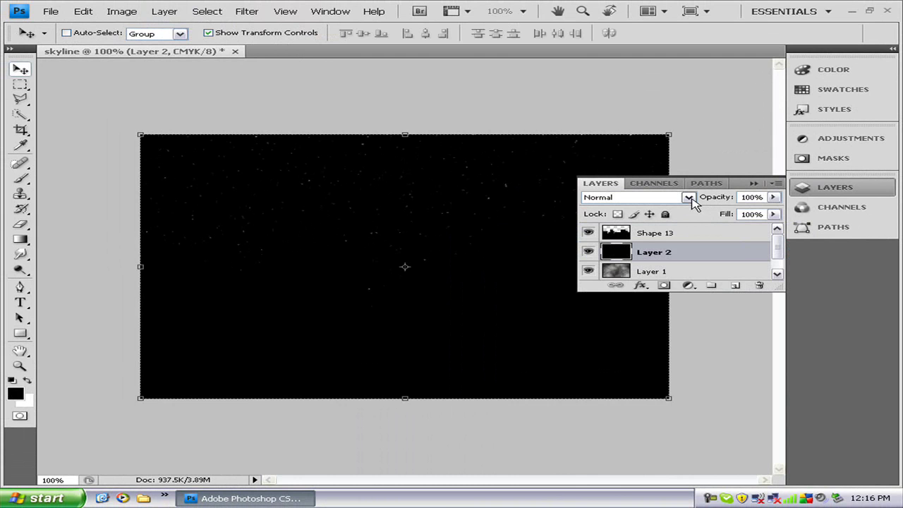
Set Layer 2's blend mode to Screen, then select the Background layer
{"action": "left_click", "coordinate": [688, 198]}
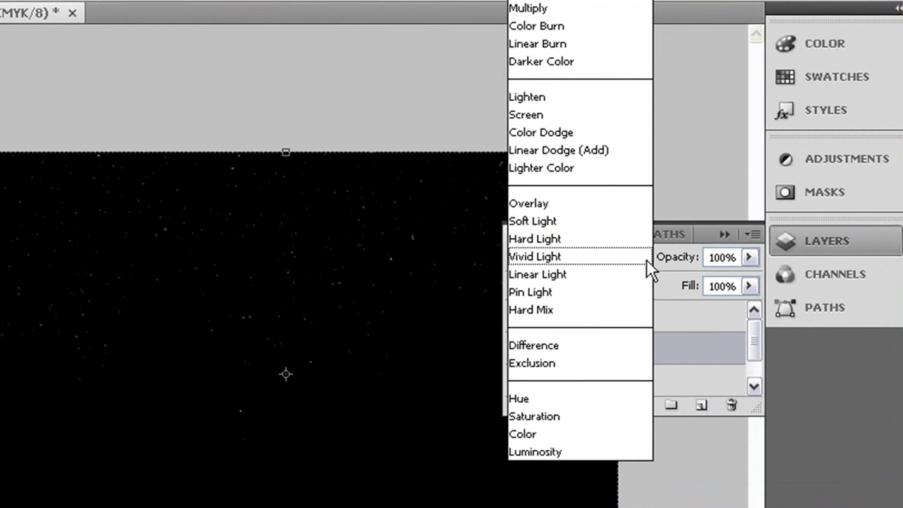
{"action": "left_click", "coordinate": [563, 116]}
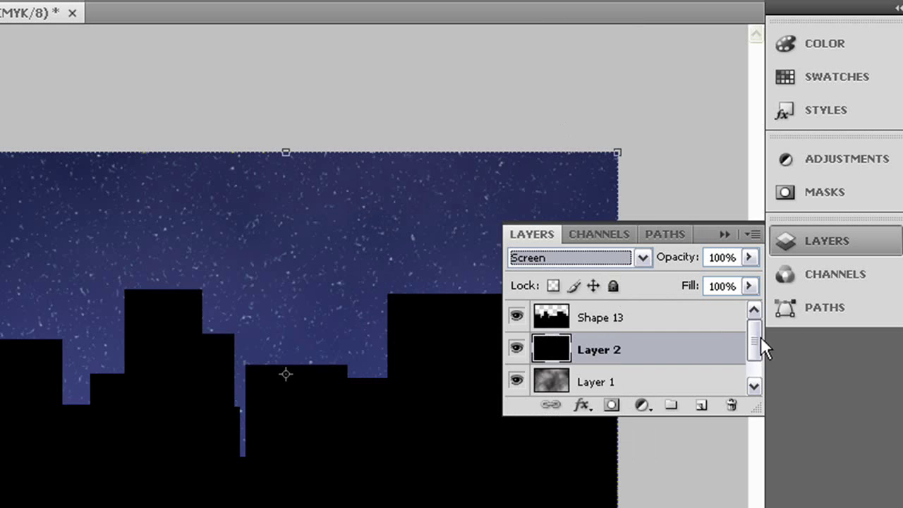
{"action": "left_click_drag", "start_coordinate": [762, 345], "coordinate": [762, 384]}
{"action": "left_click", "coordinate": [586, 379]}
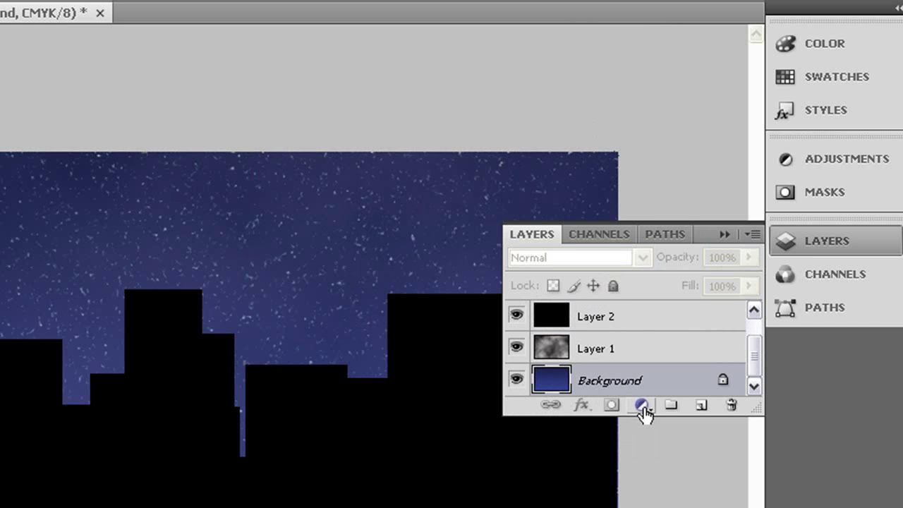
Add a Levels adjustment layer above Background with black input 57 to deepen the navy sky
{"action": "left_click", "coordinate": [641, 407]}
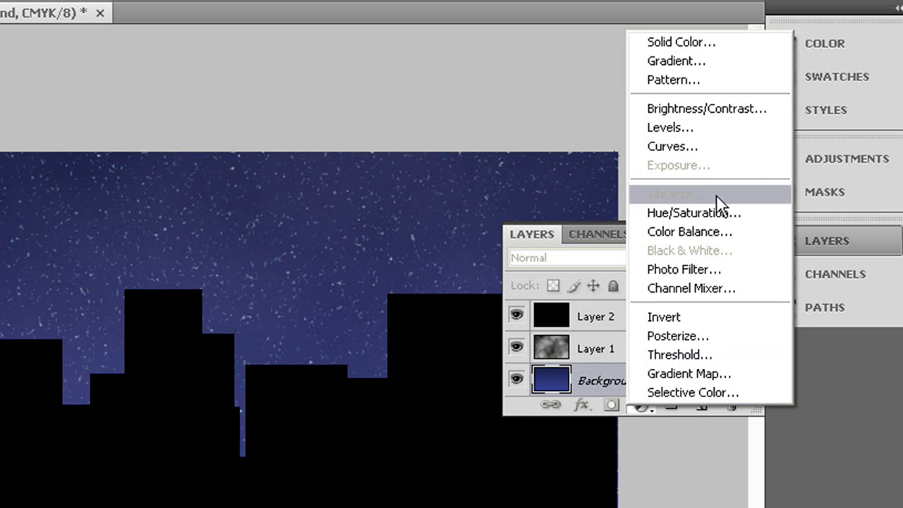
{"action": "left_click", "coordinate": [721, 128]}
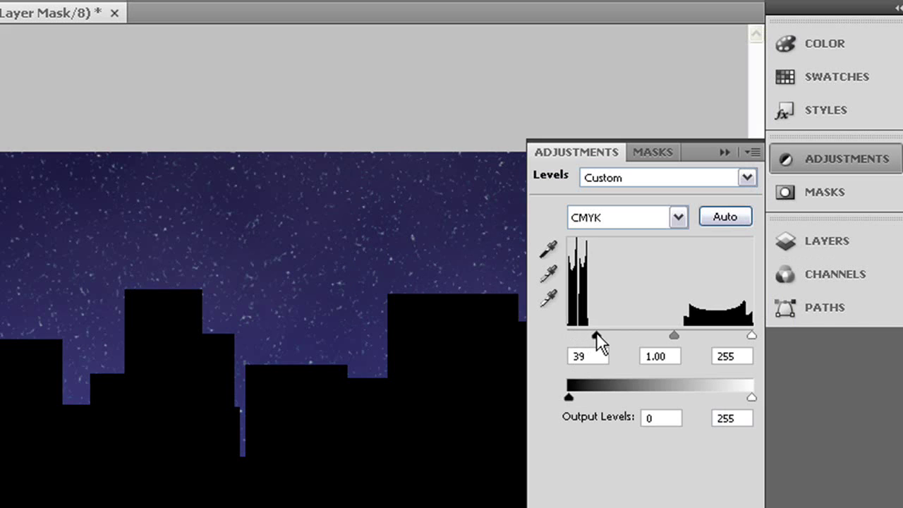
{"action": "left_click_drag", "start_coordinate": [596, 331], "coordinate": [610, 331]}
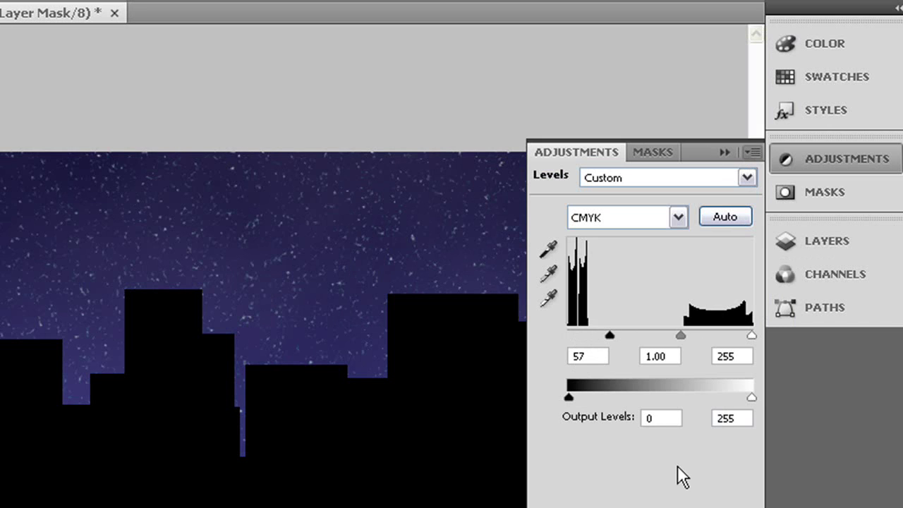
{"action": "left_click", "coordinate": [723, 151]}
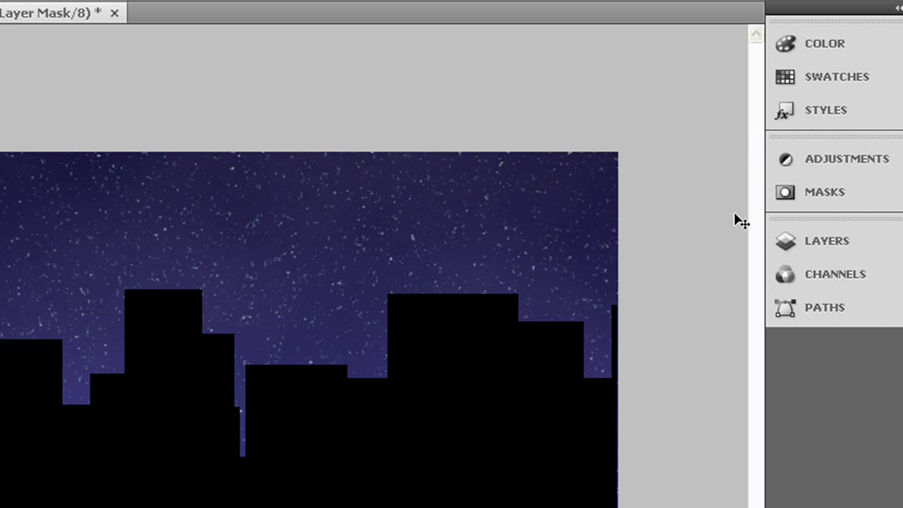
Select every layer from the top Shape 13 down to the bottom and merge them into one
{"action": "left_click", "coordinate": [797, 240]}
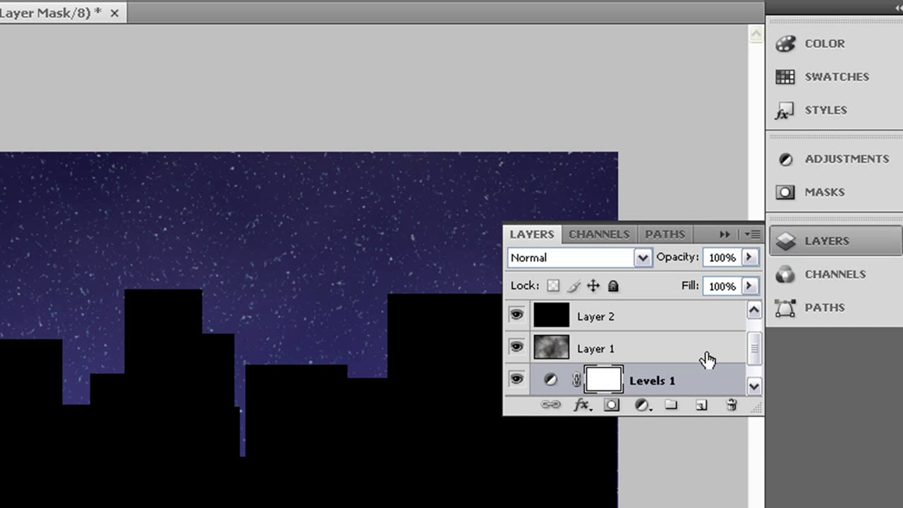
{"action": "key", "text": "ctrl+t"}
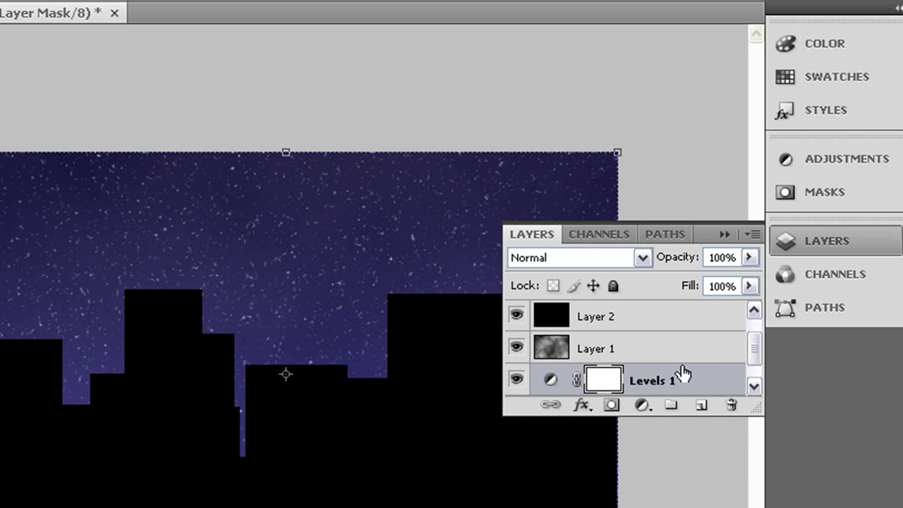
{"action": "left_click", "coordinate": [743, 337], "text": "shift"}
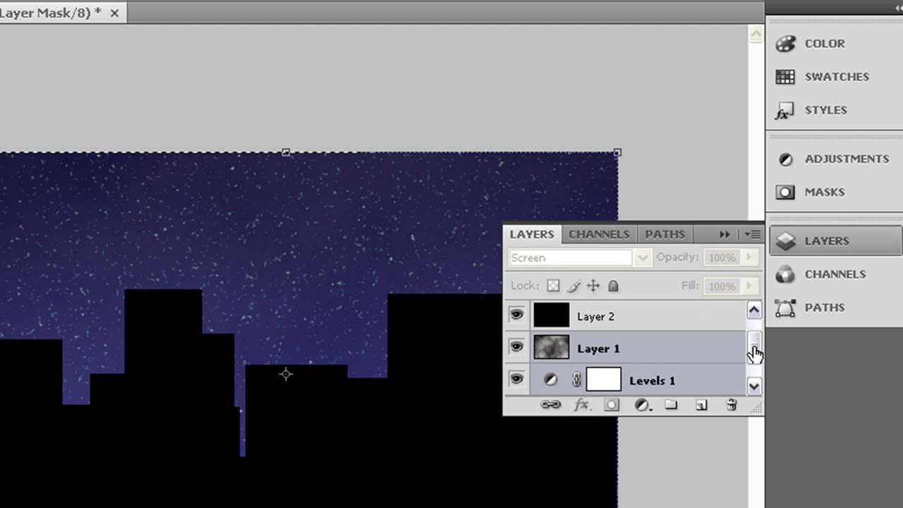
{"action": "left_click", "coordinate": [754, 385]}
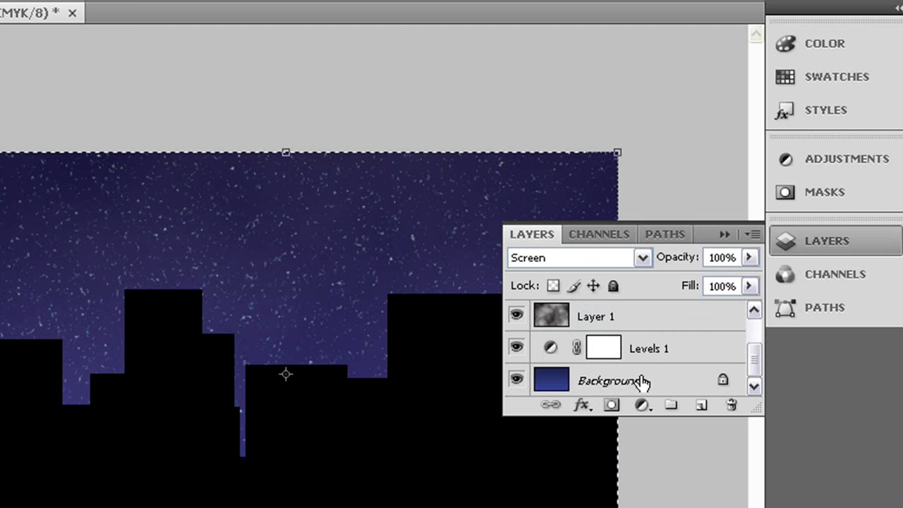
{"action": "key", "text": "alt+."}
{"action": "key", "text": "alt+shift+bracketleft"}
{"action": "key", "text": "alt+shift+bracketleft"}
{"action": "key", "text": "alt+shift+bracketleft"}
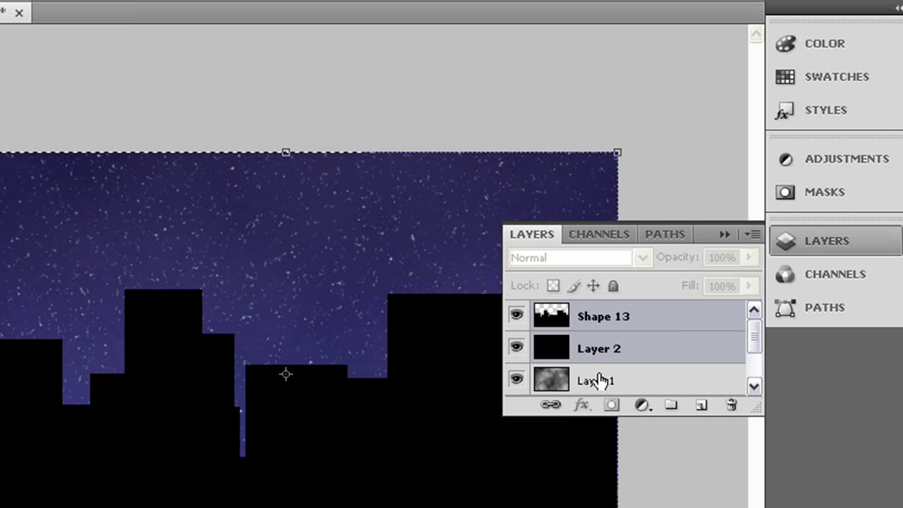
{"action": "key", "text": "alt+shift+bracketleft"}
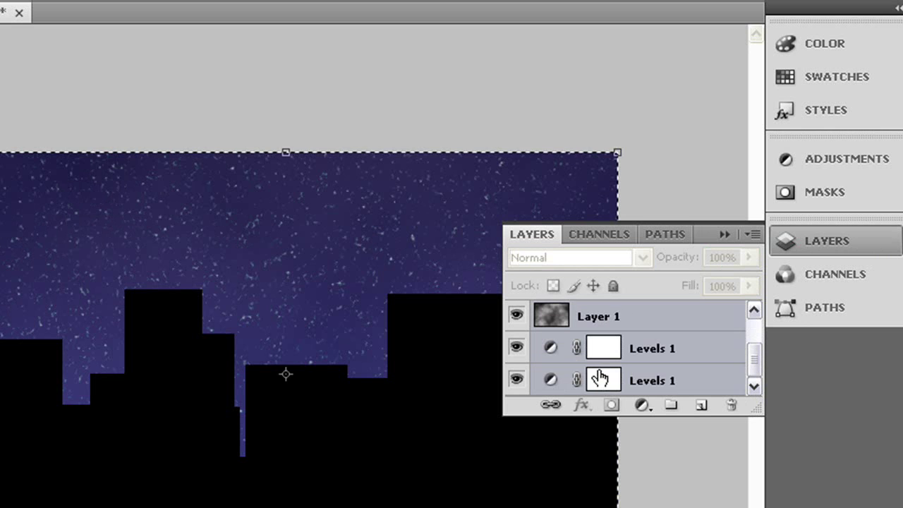
{"action": "right_click", "coordinate": [648, 340]}
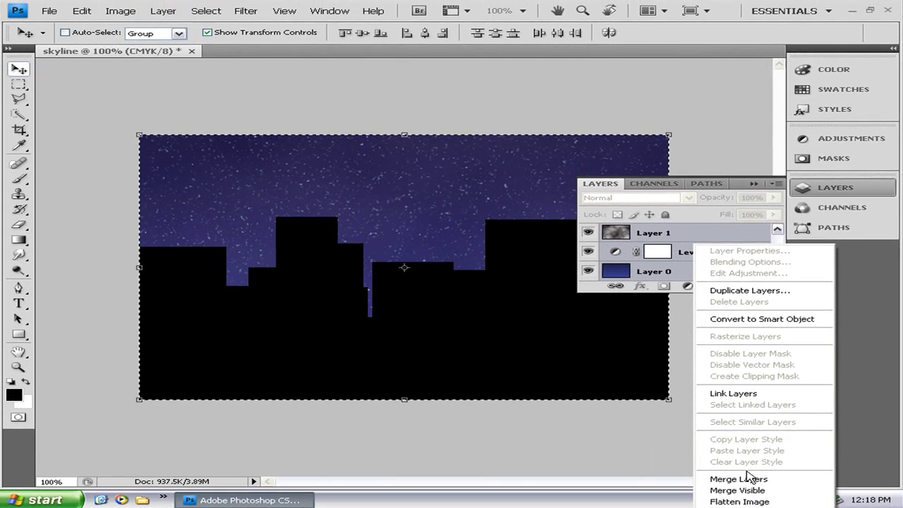
{"action": "left_click", "coordinate": [746, 480]}
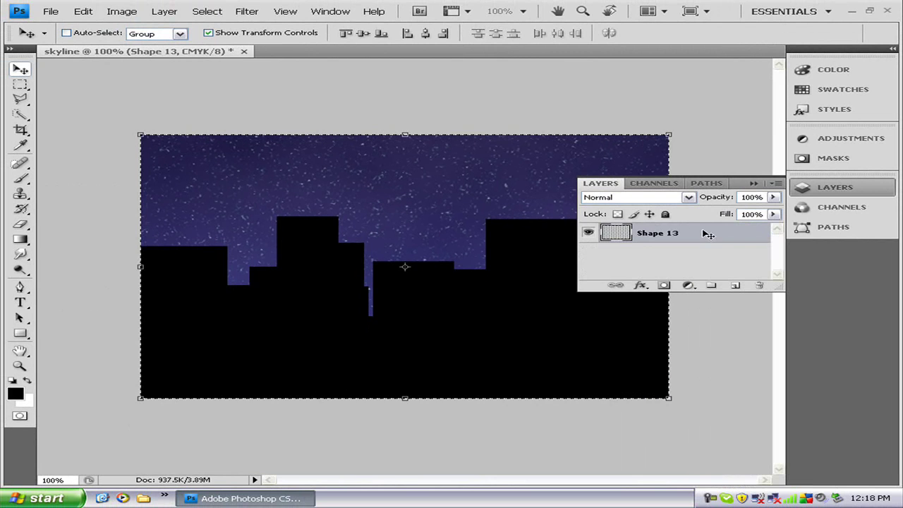
{"action": "left_click", "coordinate": [756, 185]}
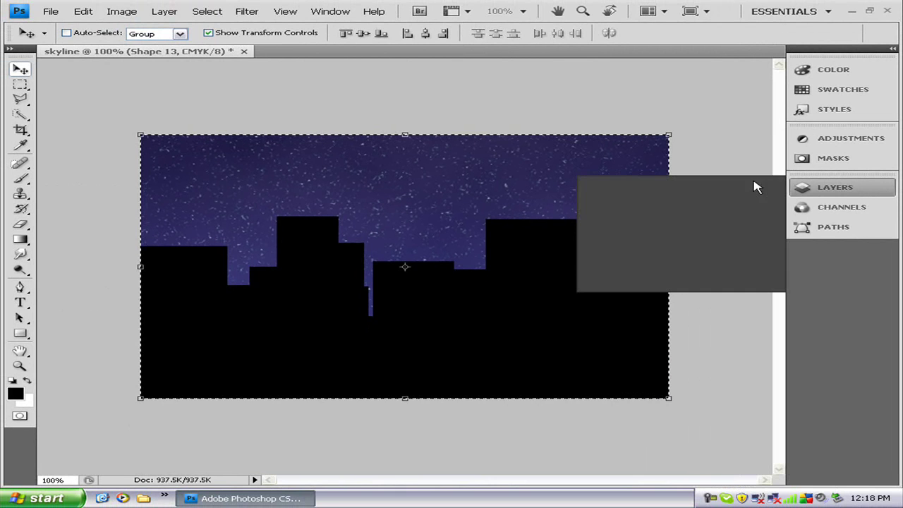